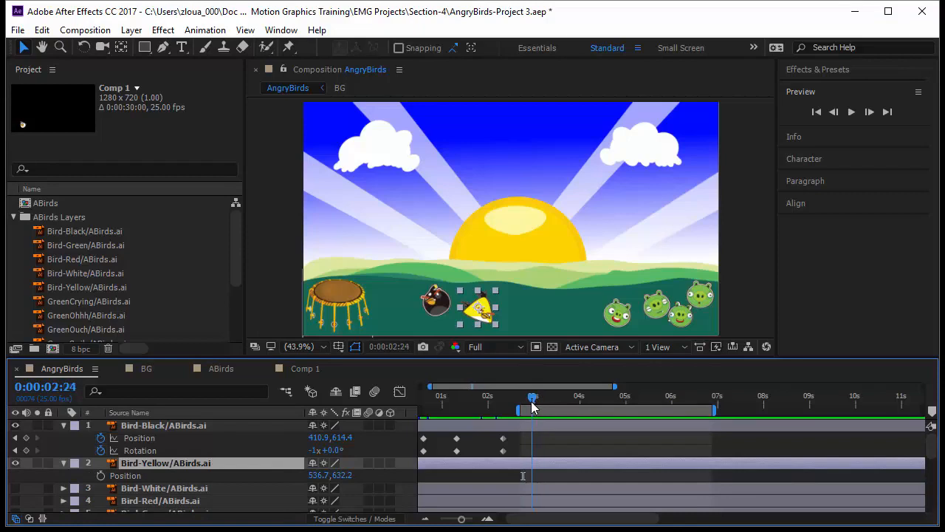
Go to 0:00:03:00 and add a Position keyframe for the Bird-Yellow layer
click(44, 386)
text(300)
key(Return)
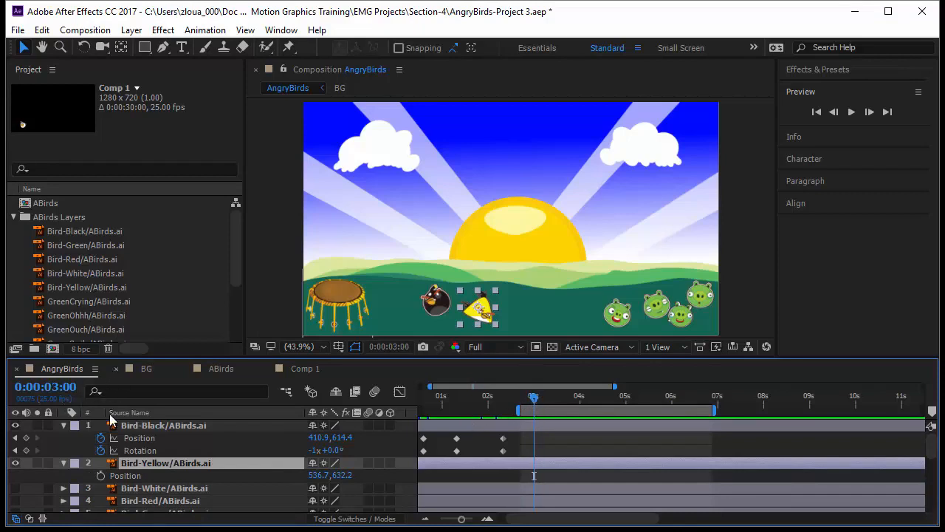
click(101, 476)
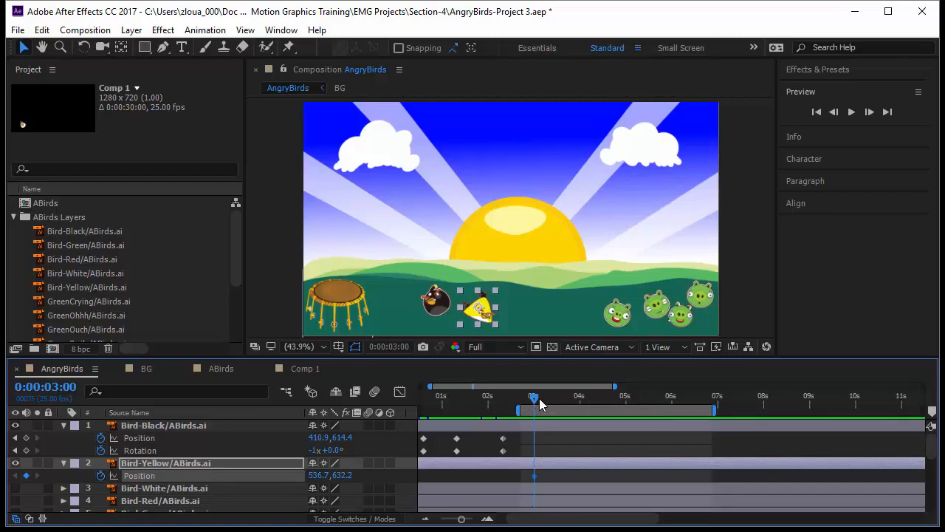
Advance the time ahead 10 frames and move the yellow bird onto the trampoline
click(71, 387)
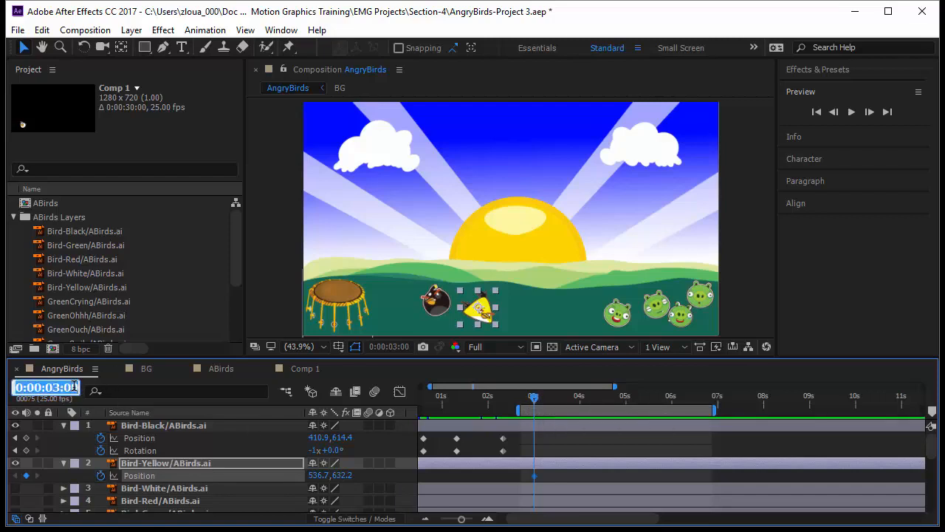
text(+10)
key(Return)
mouse_move(480, 315)
mouse_down()
mouse_move(462, 262)
mouse_move(396, 255)
mouse_move(341, 288)
mouse_up()
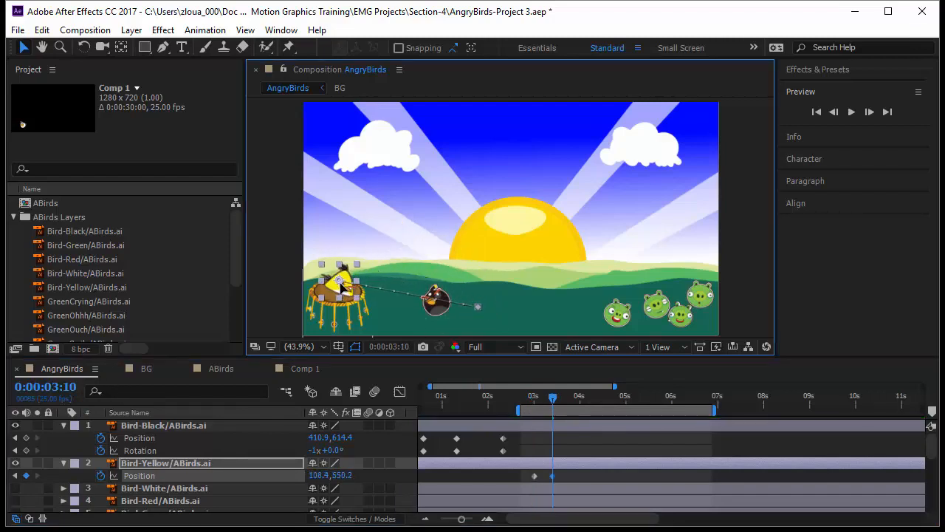
Advance 15 frames to 0:00:04:00 and move the yellow bird up to the top of the frame near the left cloud
click(61, 388)
text(+15)
key(Return)
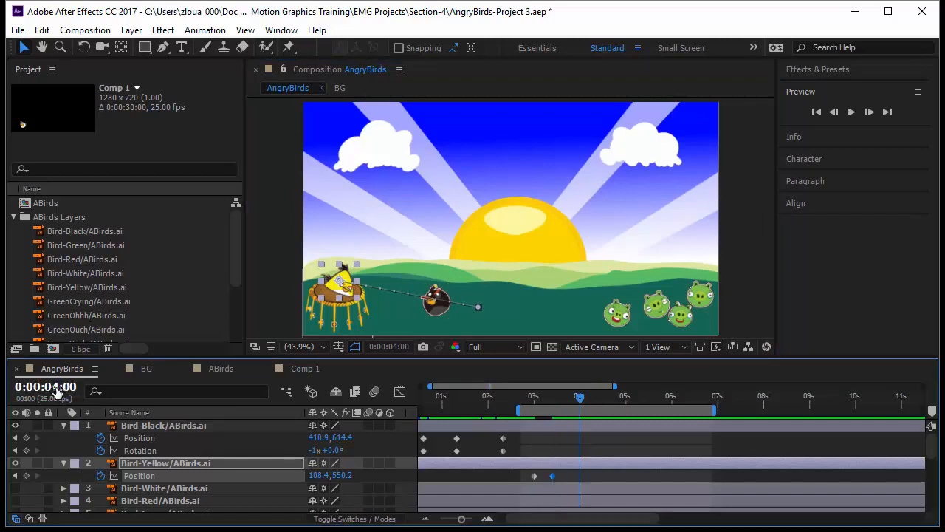
drag(347, 286, 347, 273)
drag(360, 135, 432, 129)
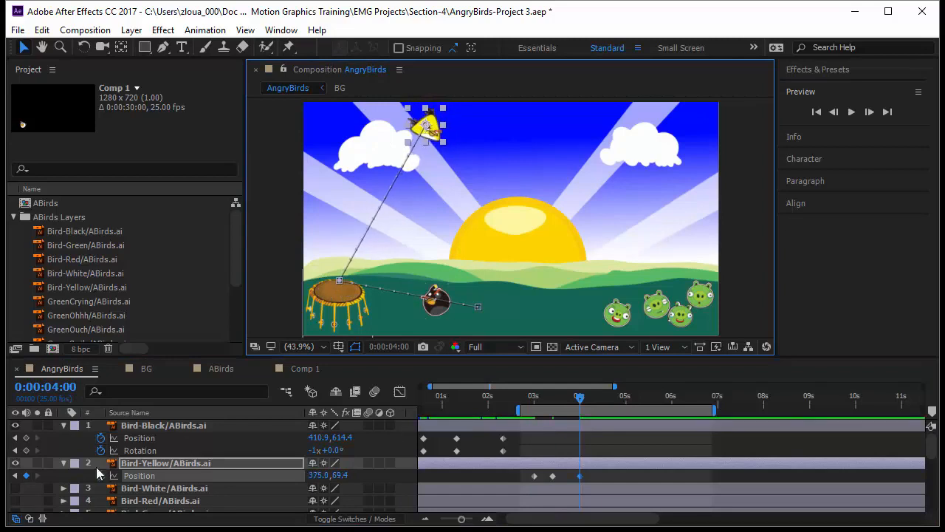
Advance 10 frames and move the yellow bird down to the ground just left of the pigs
click(47, 387)
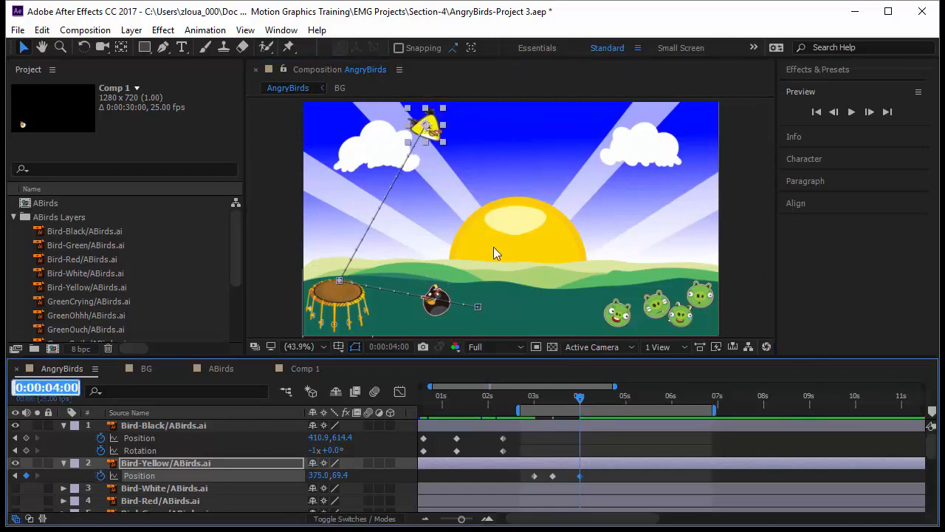
text(+10)
key(Return)
drag(432, 133, 529, 309)
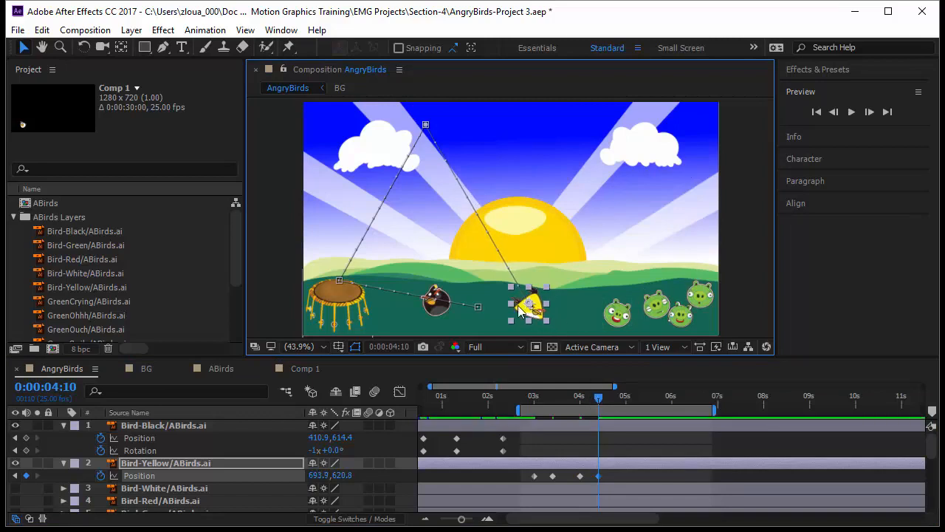
Advance 15 frames to 0:00:05:00 and move the yellow bird up to the right near the right cloud
click(53, 386)
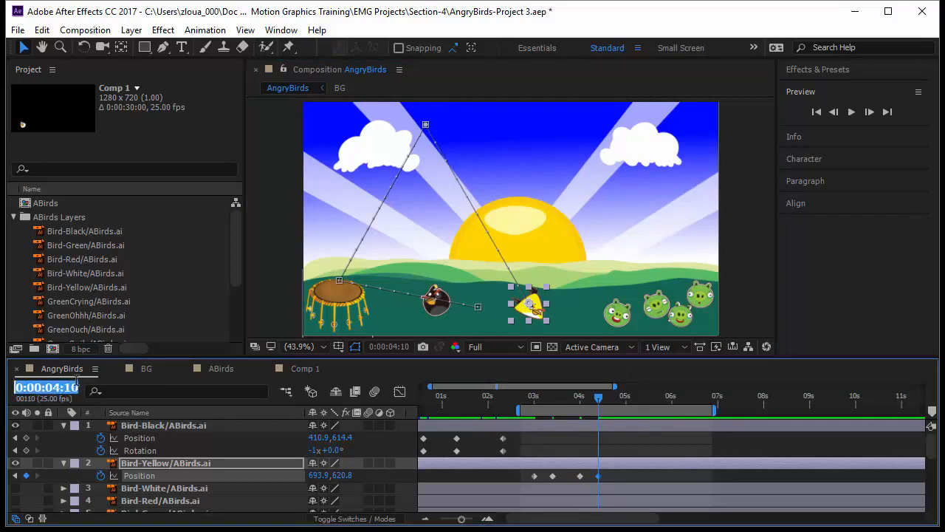
text(+15)
key(Return)
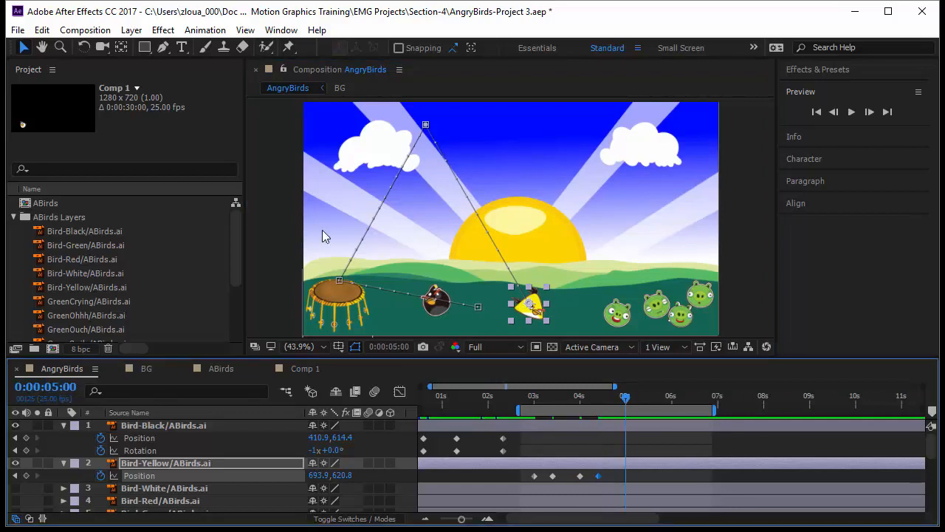
drag(531, 306, 686, 242)
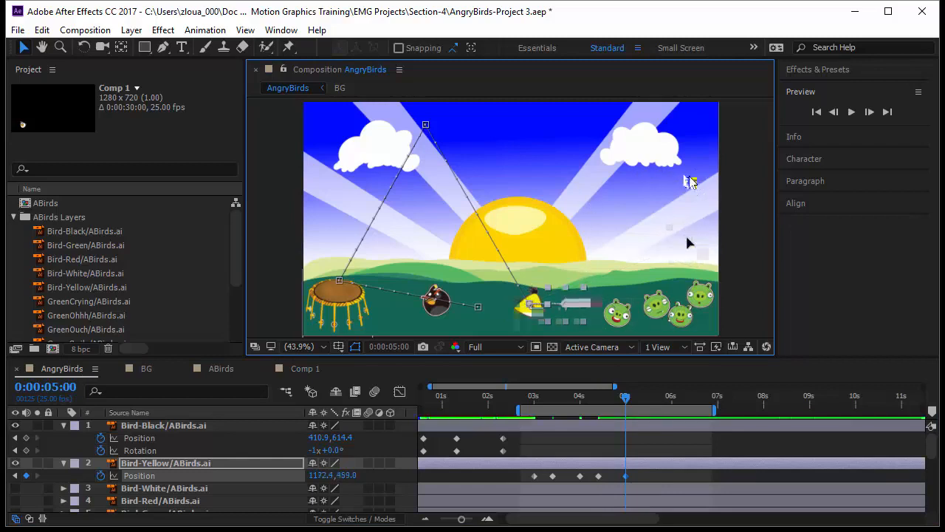
drag(687, 175, 683, 175)
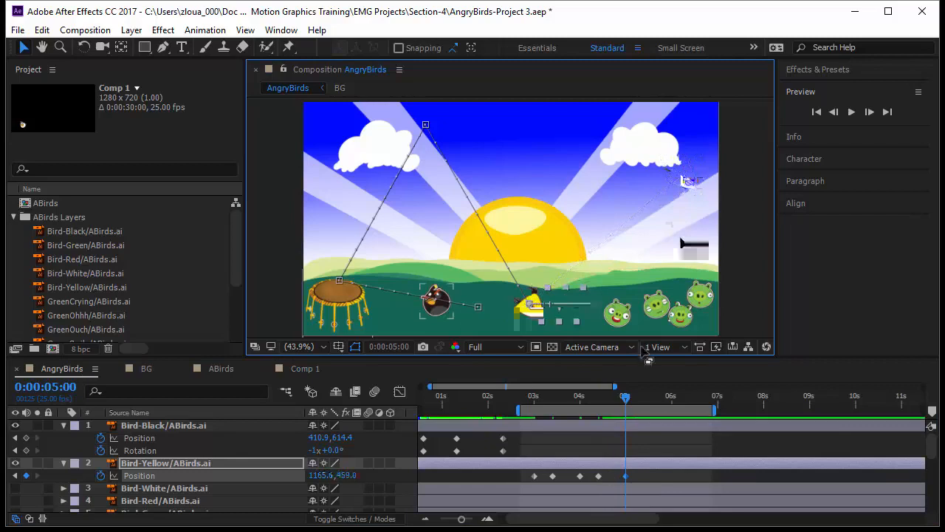
Advance to 0:00:05:15 and move the yellow bird back down to the ground right of the black bird
click(77, 386)
text(+)
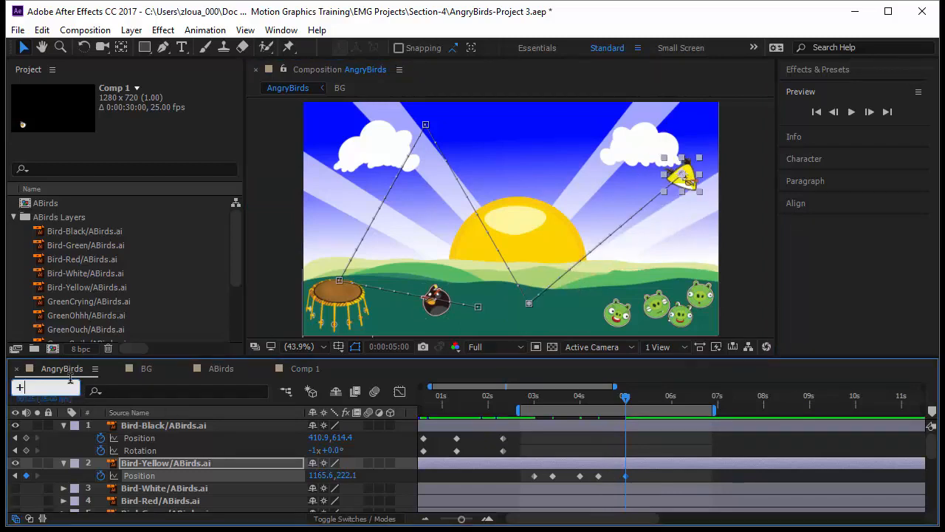
key(BackSpace)
key(BackSpace)
key(Return)
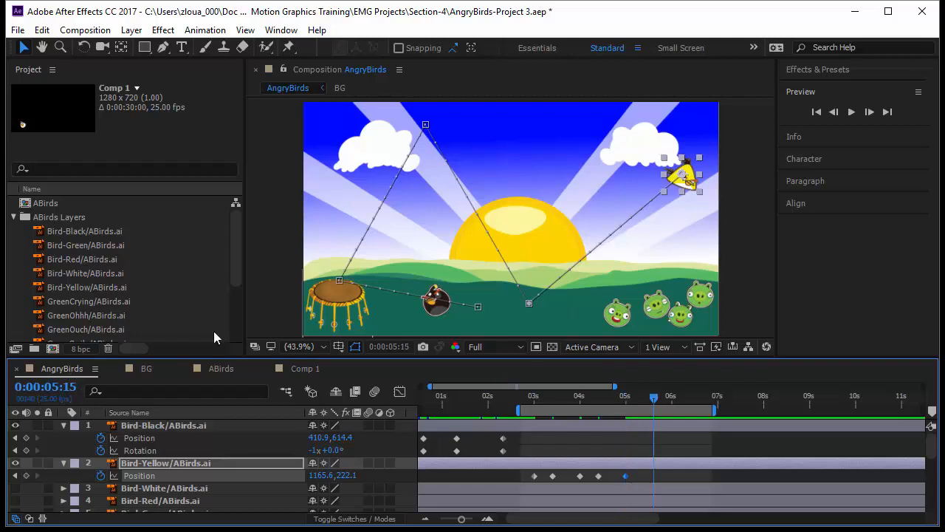
drag(682, 180, 506, 312)
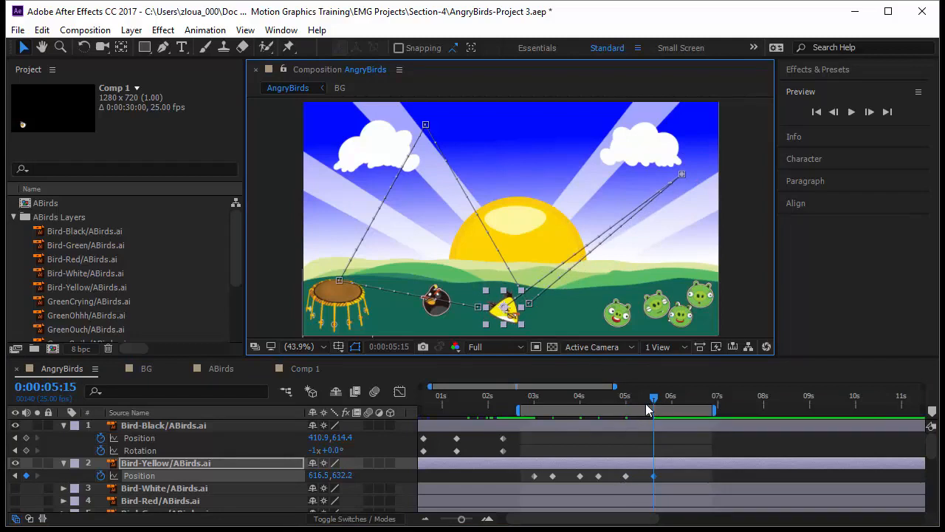
Advance 7 frames and nudge the yellow bird slightly left next to the black bird
click(71, 387)
text(+)
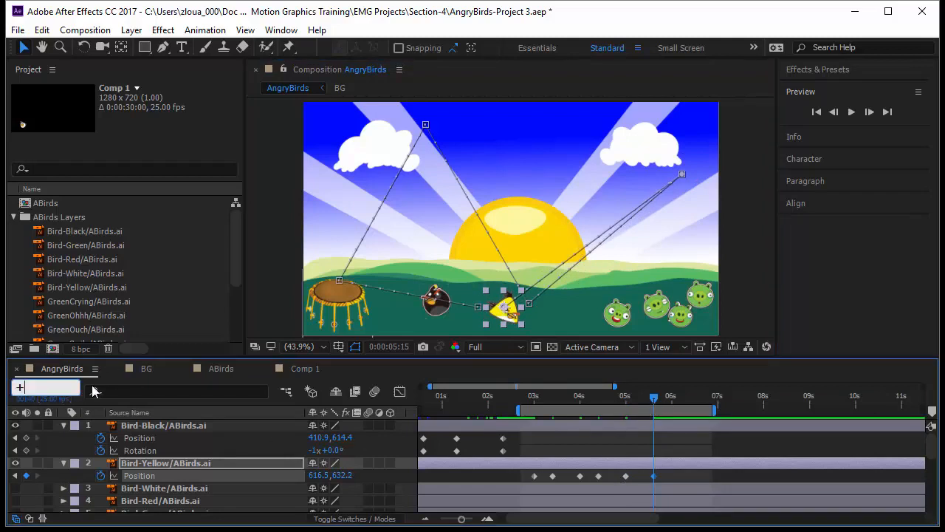
text(7)
key(Return)
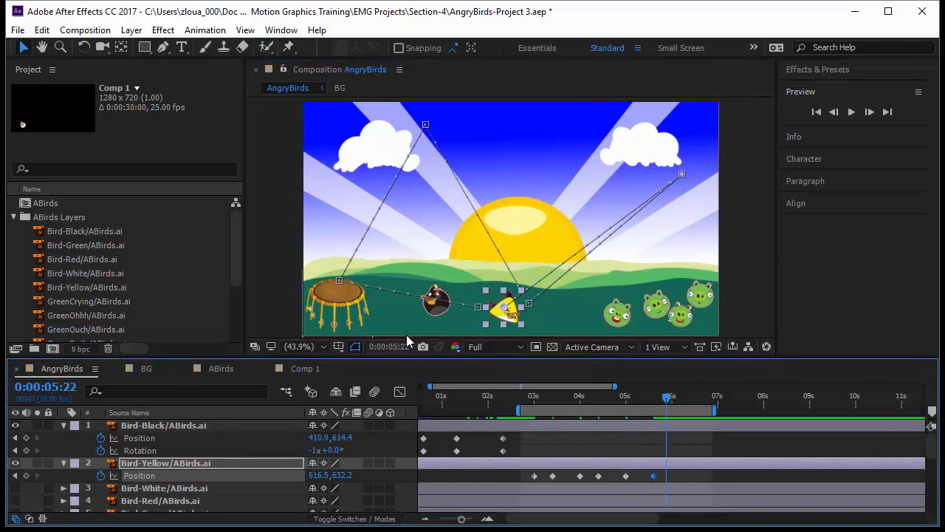
drag(507, 314, 474, 313)
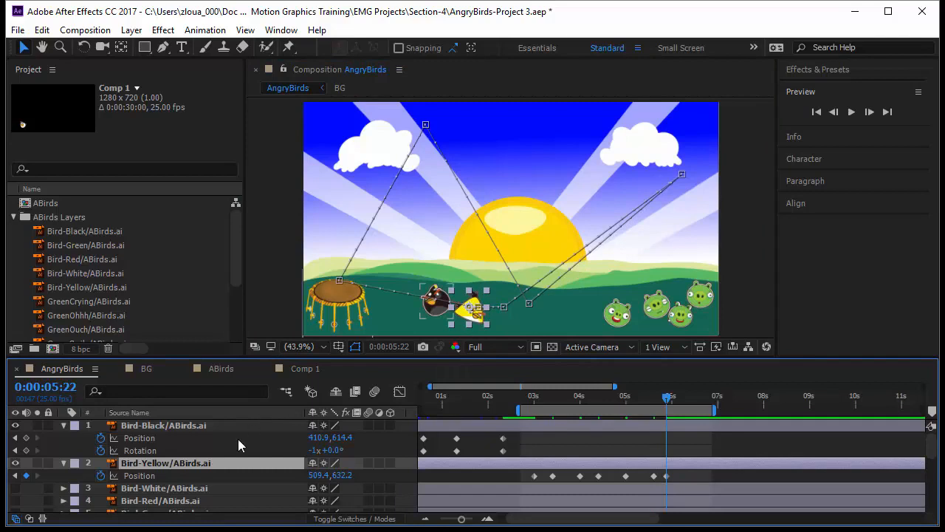
Reveal the yellow bird's Rotation property and set it to -21°
key(shift+r)
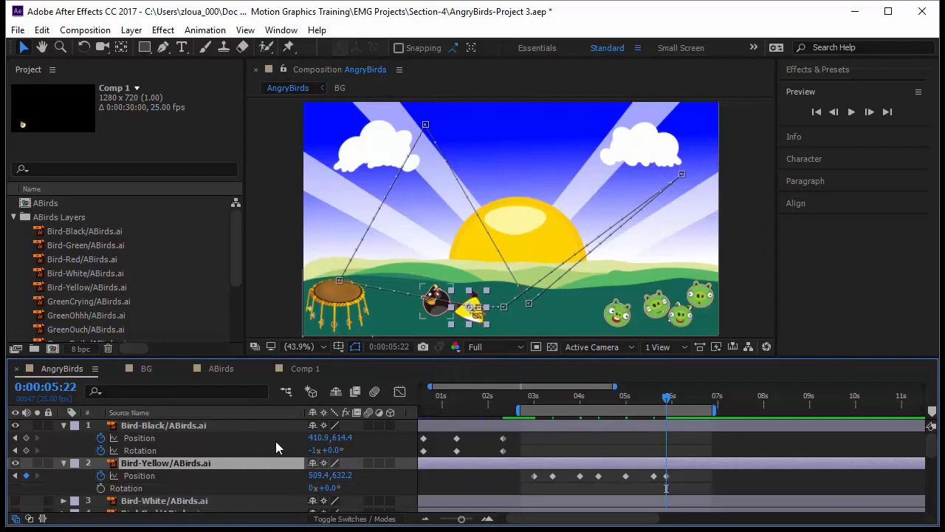
drag(336, 487, 318, 491)
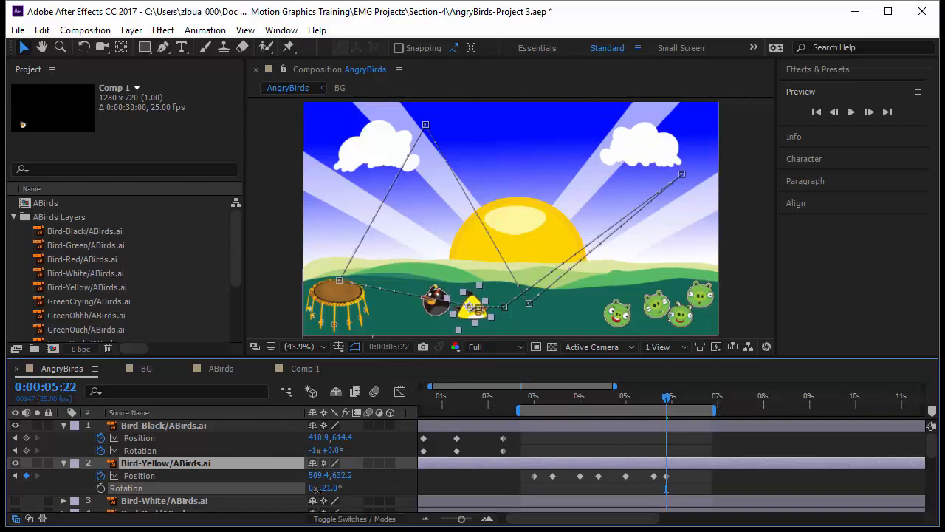
Preview the yellow bird's animation by stepping and scrubbing through the timeline
key(Page_Up)
key(Page_Up)
key(Page_Up)
drag(556, 401, 521, 418)
key(space)
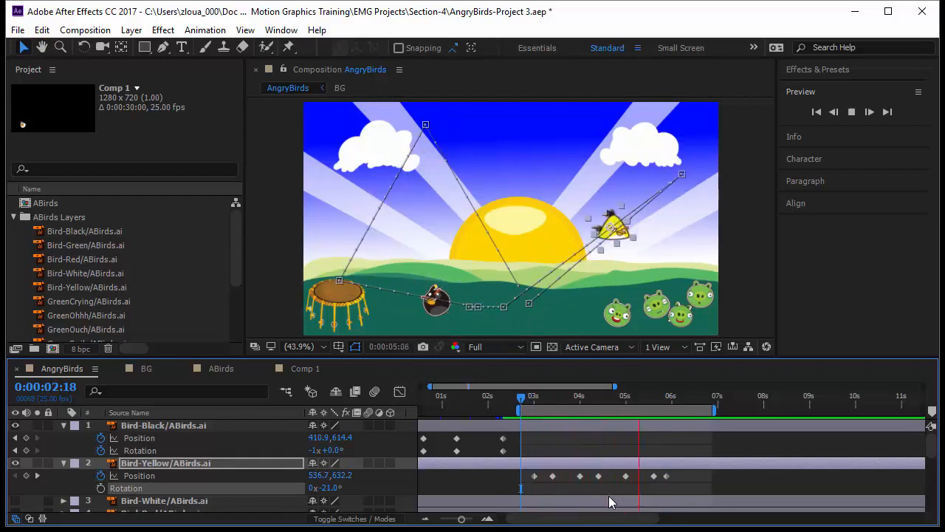
click(523, 401)
drag(523, 401, 543, 401)
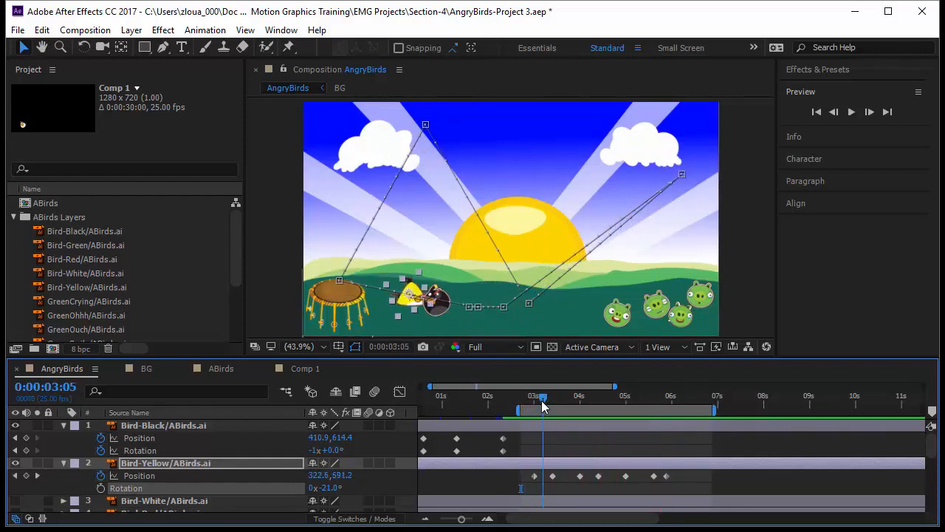
Set the first Position keyframe's spatial interpolation to Bezier and drag its handles to curve the path upward
click(535, 475)
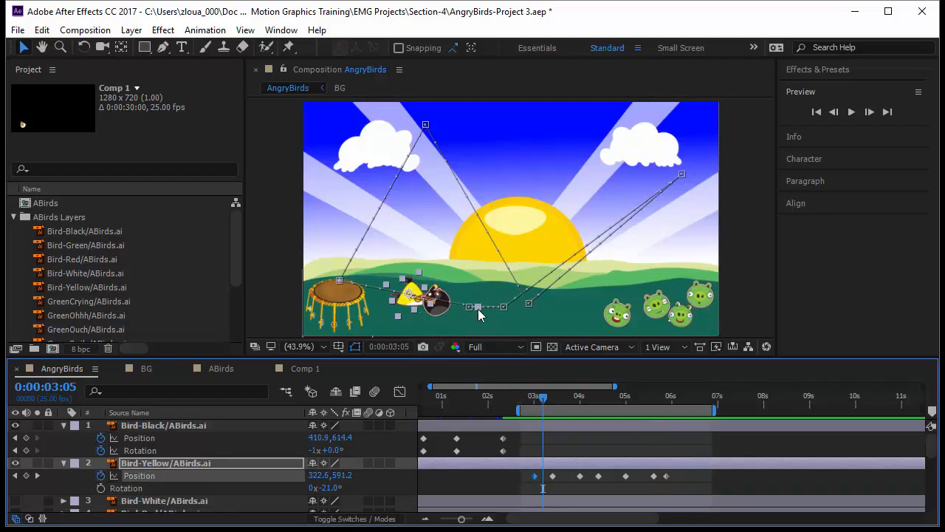
right_click(478, 309)
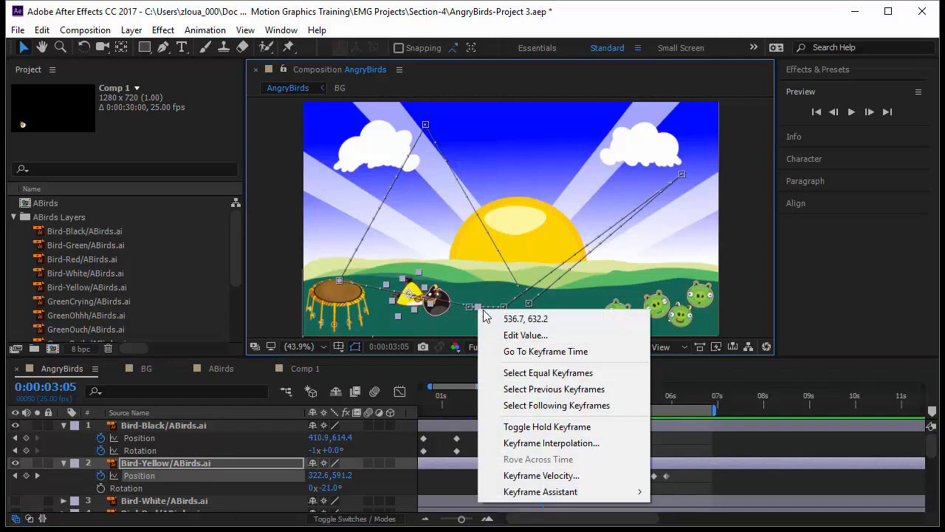
click(524, 443)
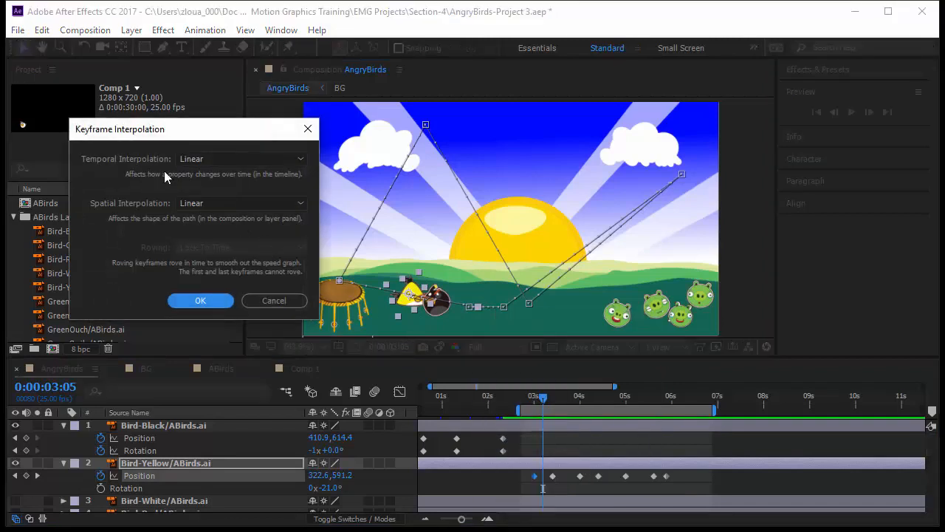
click(198, 206)
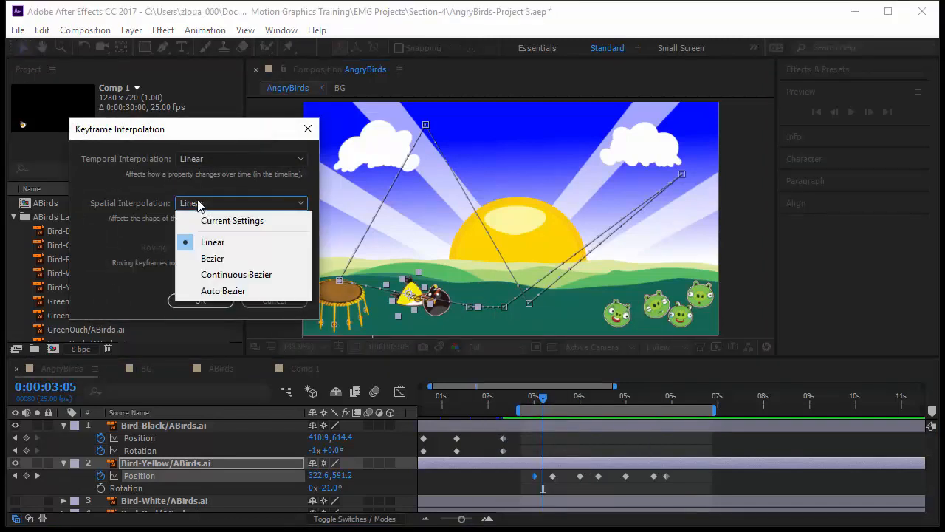
click(224, 258)
click(215, 302)
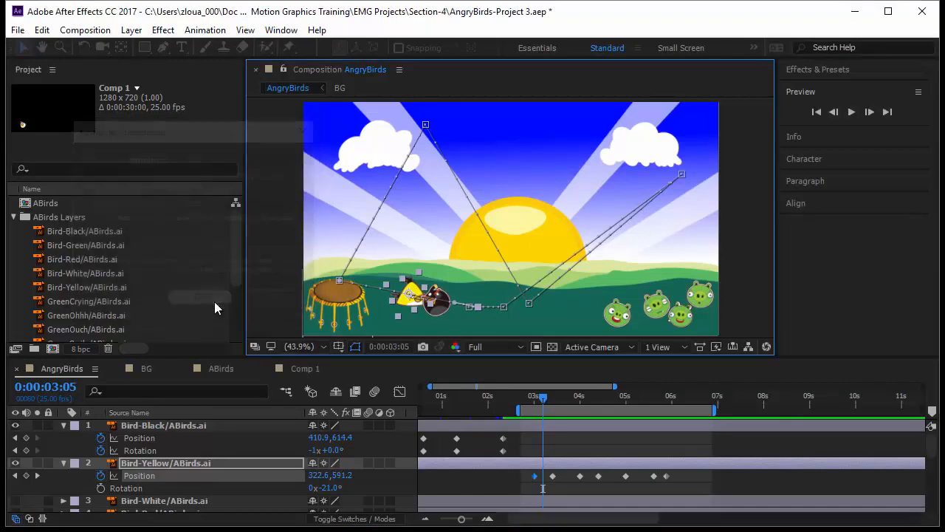
drag(453, 309, 460, 239)
drag(402, 133, 408, 156)
Set the trampoline keyframe's spatial interpolation to Bezier and pull its handles upward to form a curved arc
click(340, 280)
right_click(341, 283)
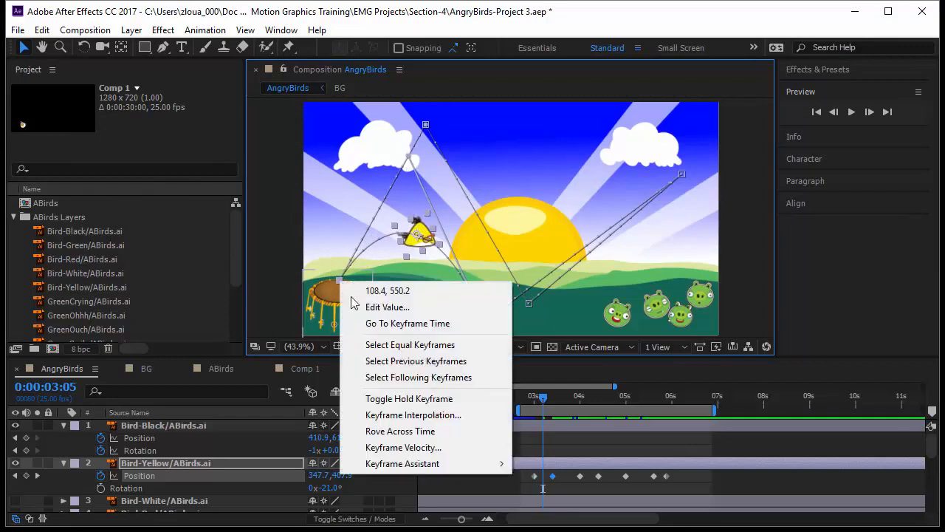
click(402, 415)
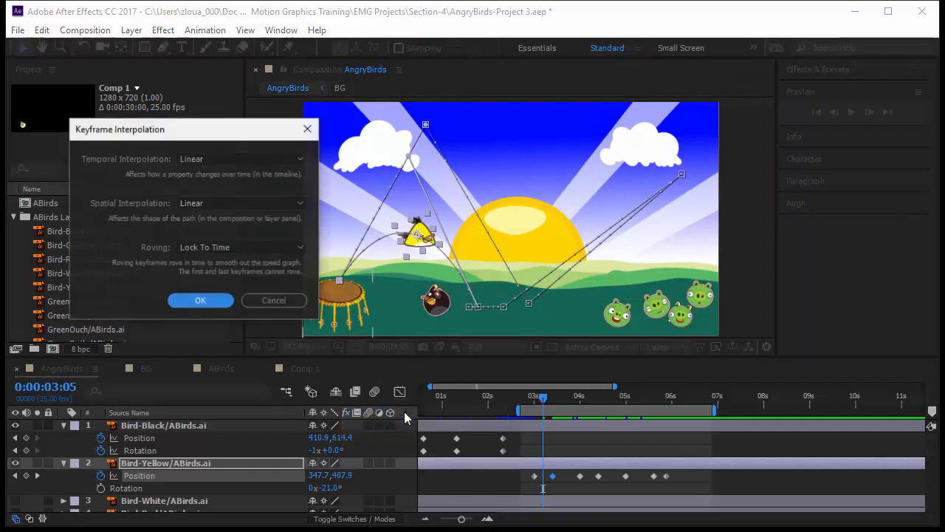
click(230, 203)
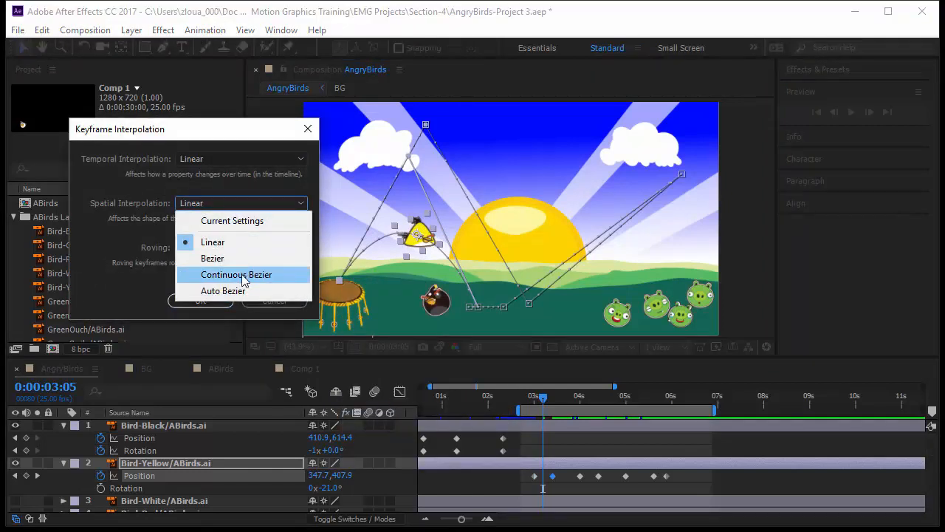
click(243, 274)
click(200, 300)
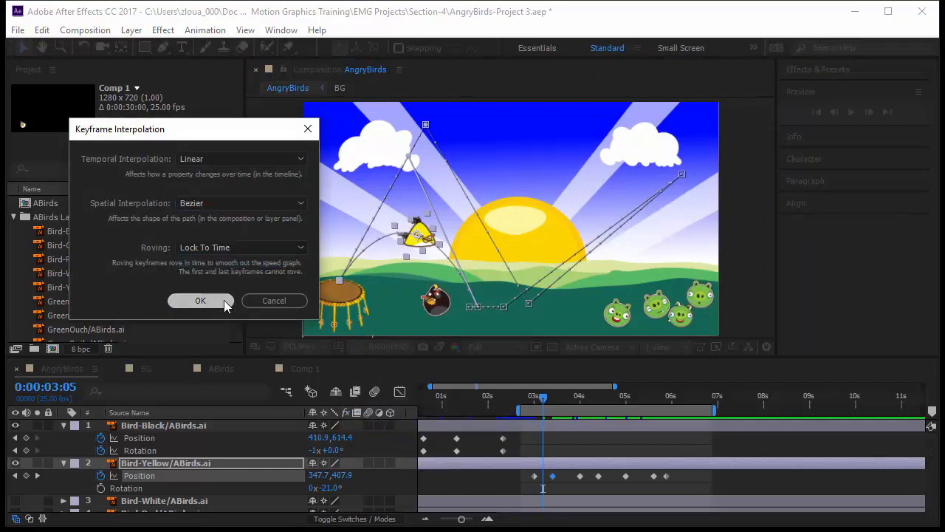
drag(331, 252, 340, 216)
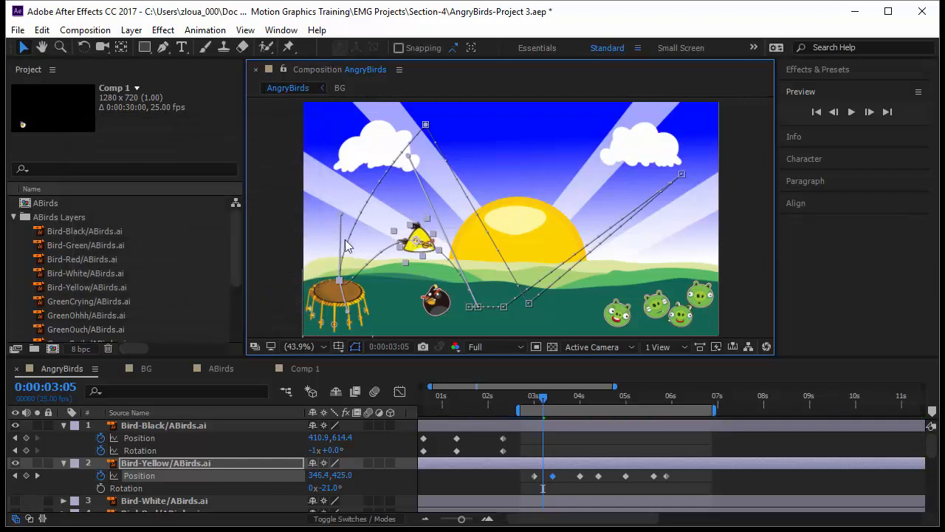
drag(349, 315, 347, 205)
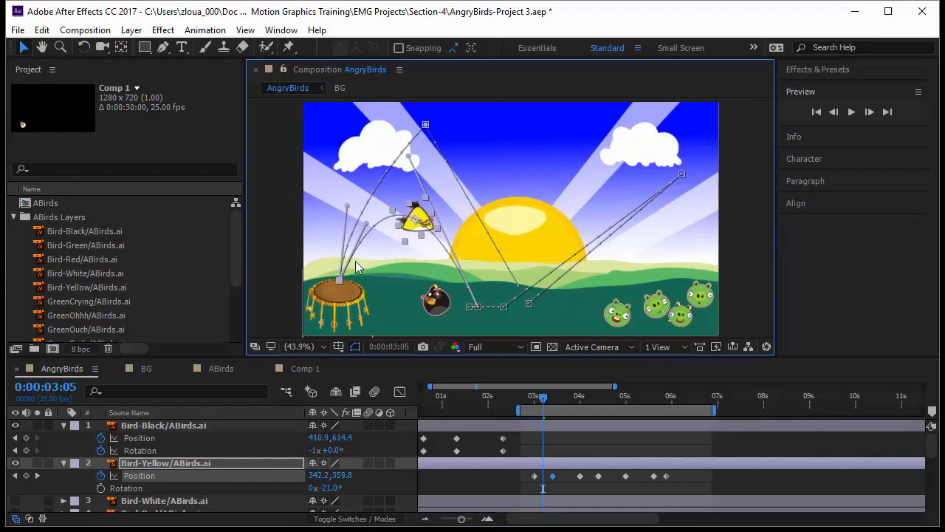
Set the peak Position keyframe's spatial interpolation to Bezier and drag its handles to round the arc over the trampoline
click(426, 125)
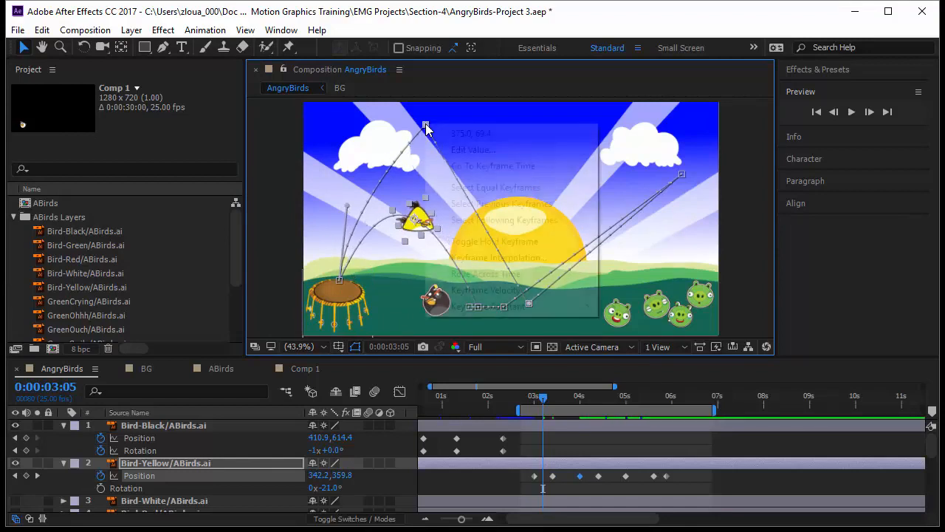
right_click(426, 125)
click(534, 258)
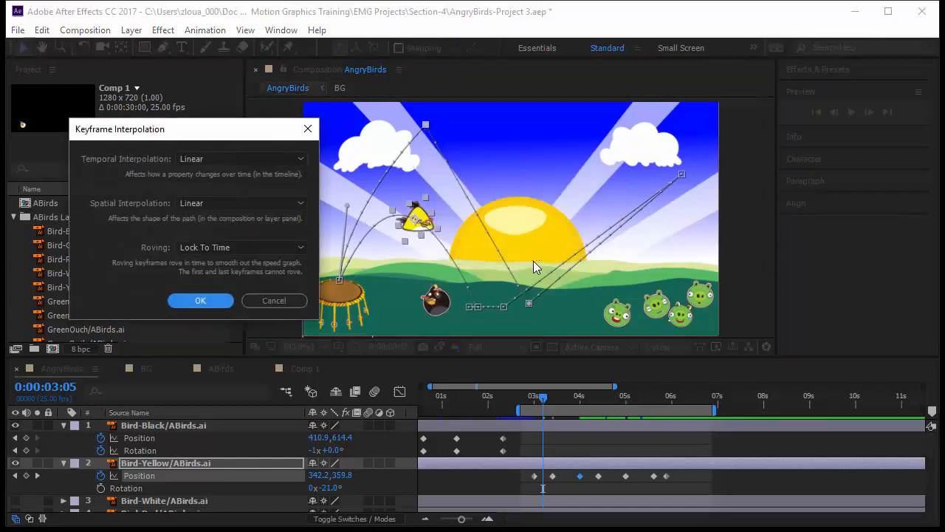
click(229, 202)
click(238, 260)
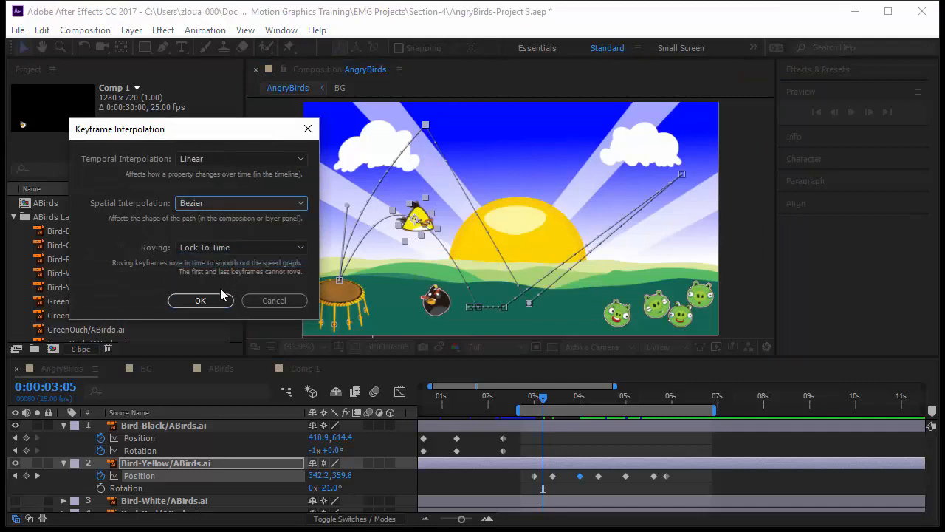
click(201, 300)
drag(458, 132, 500, 270)
drag(395, 122, 332, 105)
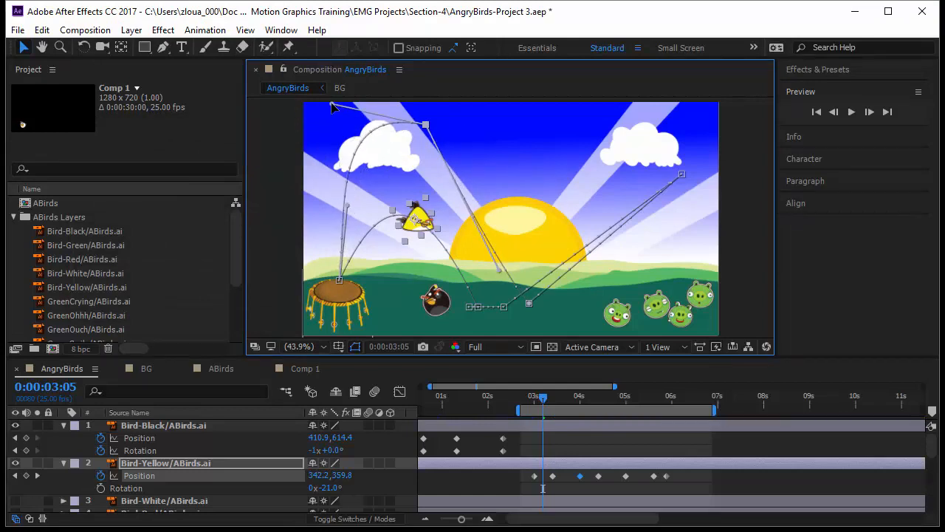
Set the spatial interpolation of the next Position keyframe on the ground to Bezier
click(530, 304)
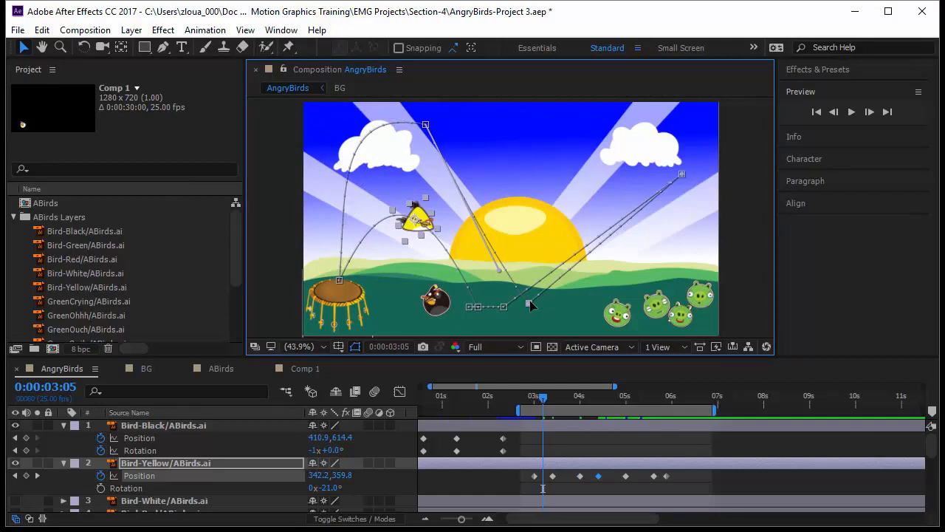
right_click(531, 305)
click(573, 432)
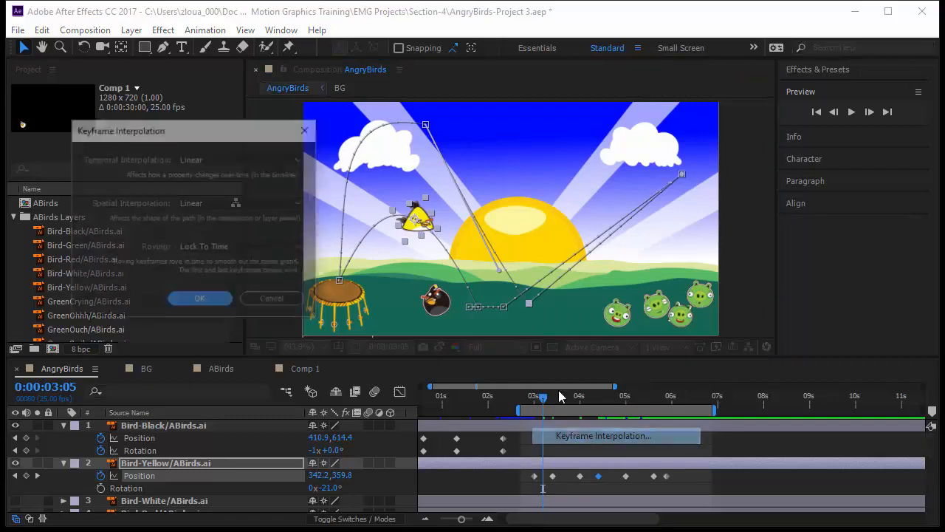
click(240, 203)
click(249, 258)
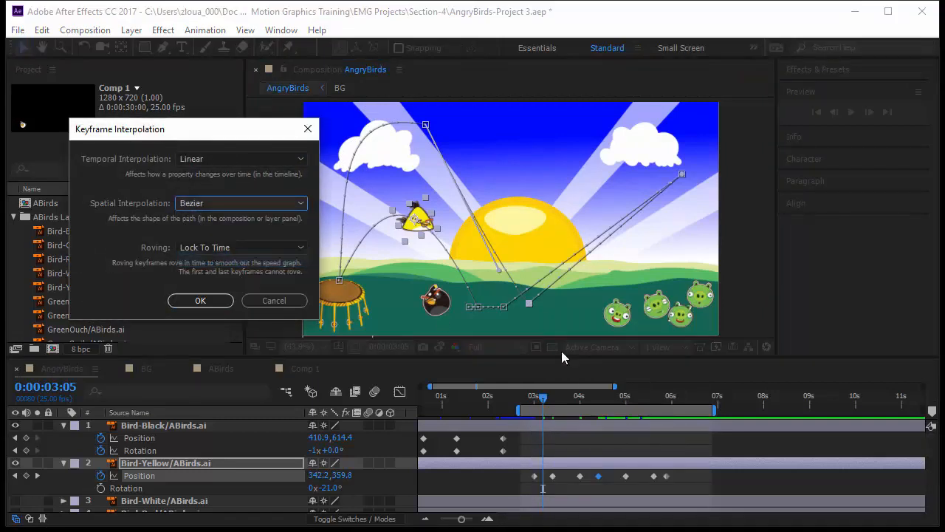
key(Return)
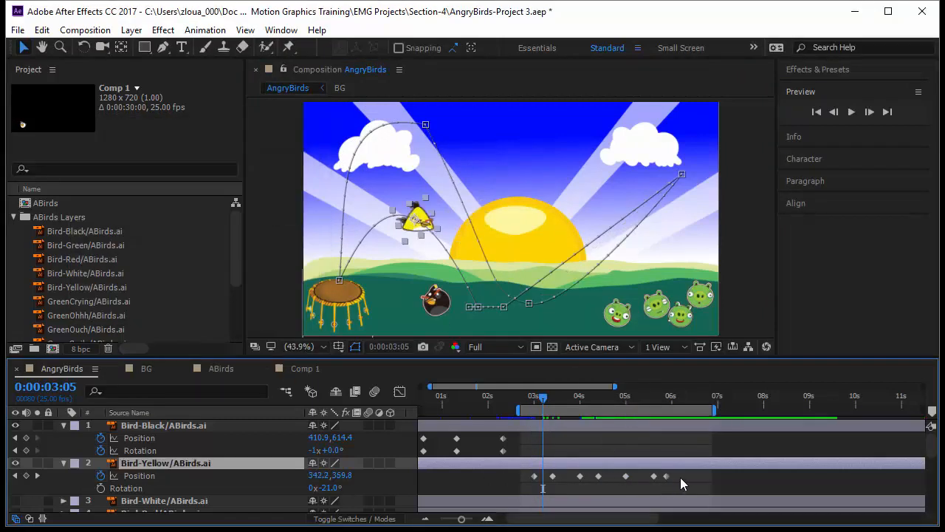
Select the remaining yellow bird Position keyframes and set their spatial interpolation to Bezier
drag(690, 484, 591, 478)
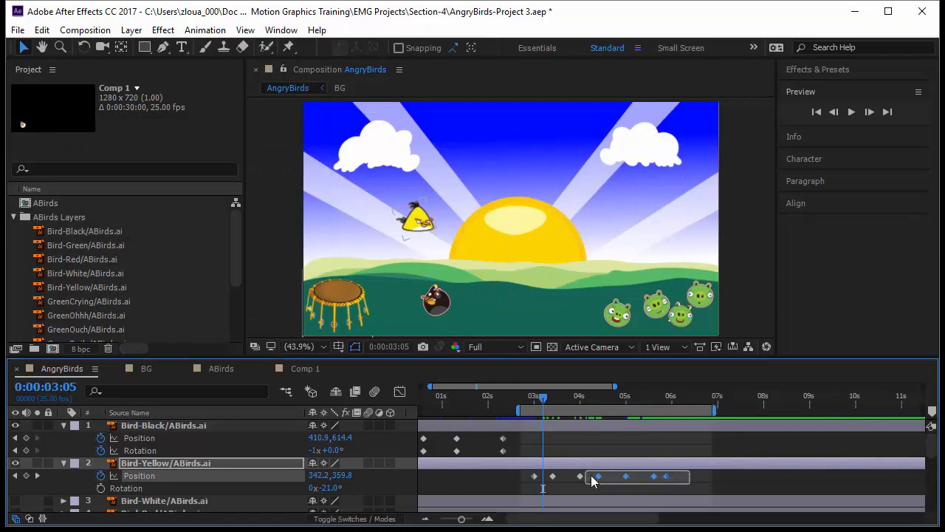
right_click(599, 477)
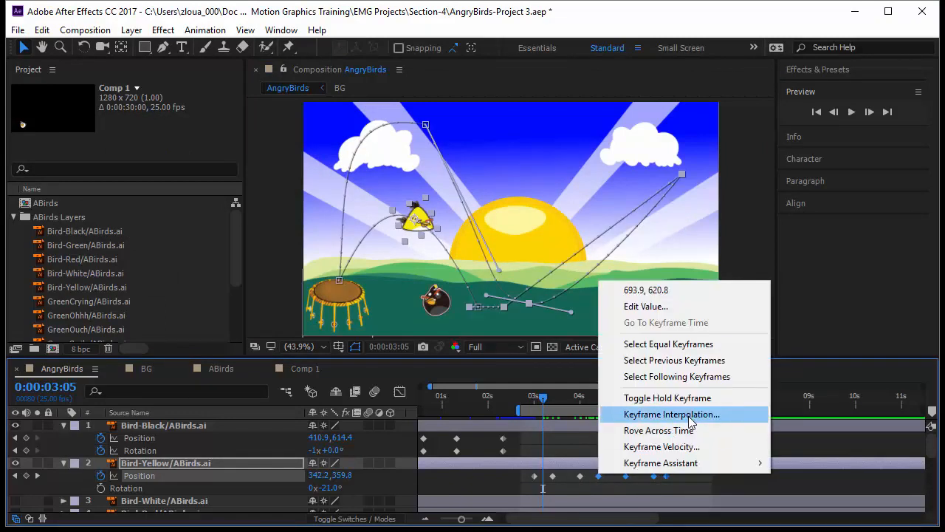
click(691, 414)
click(242, 202)
click(264, 259)
click(200, 301)
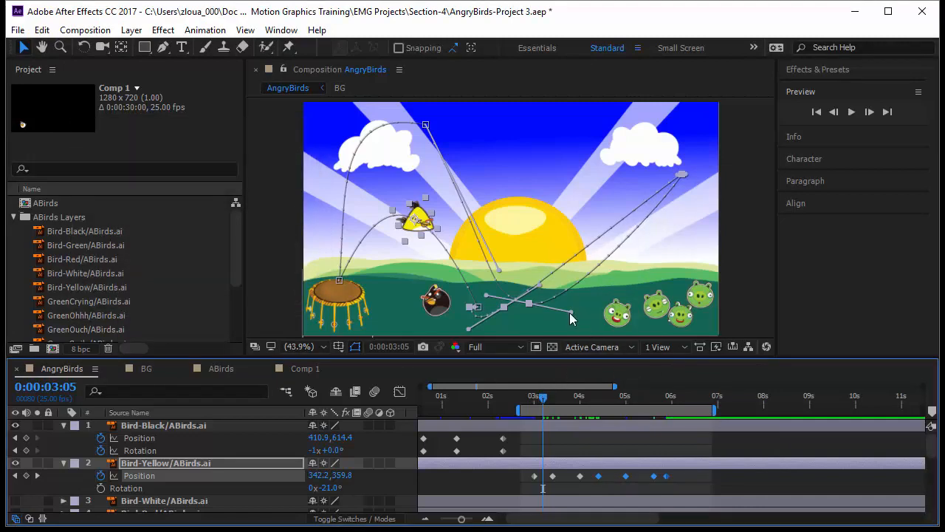
Drag the Bezier handles of the later keyframes to form a high curved arc from the ground toward the pigs
drag(570, 312, 566, 325)
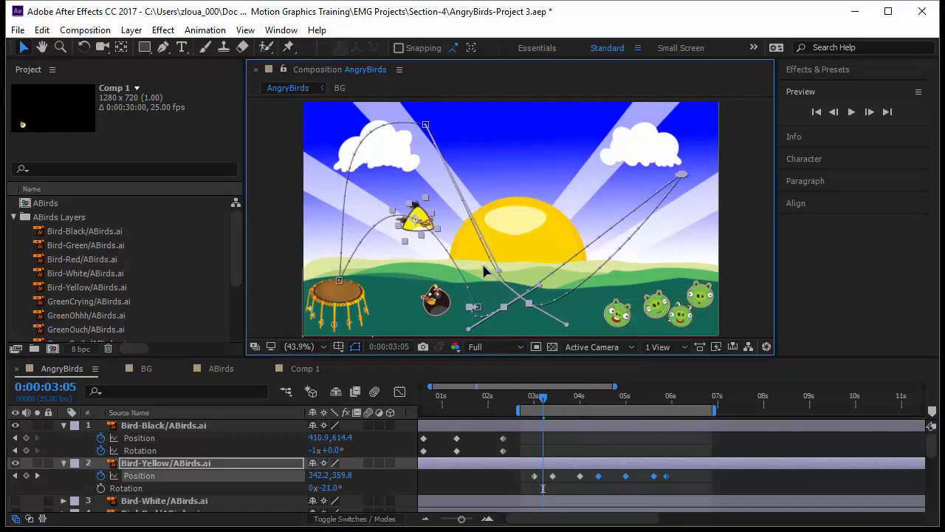
click(626, 476)
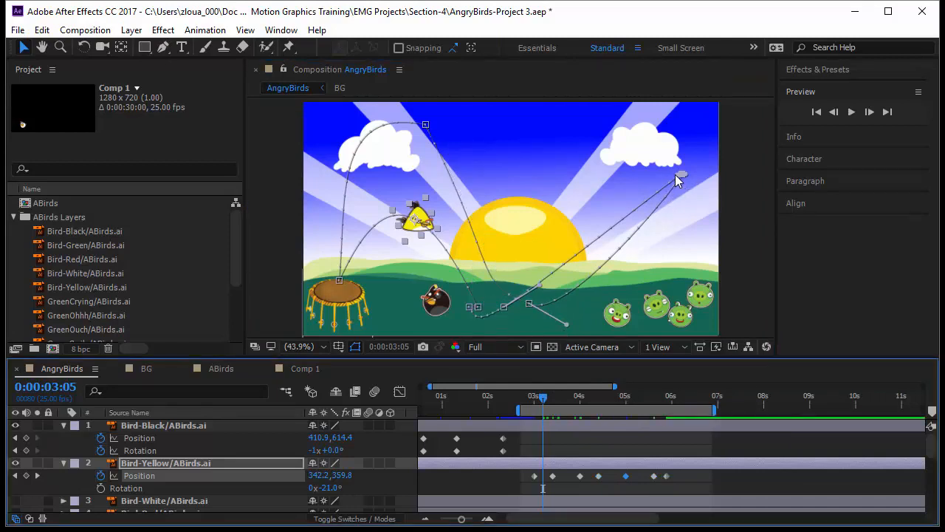
drag(676, 175, 676, 189)
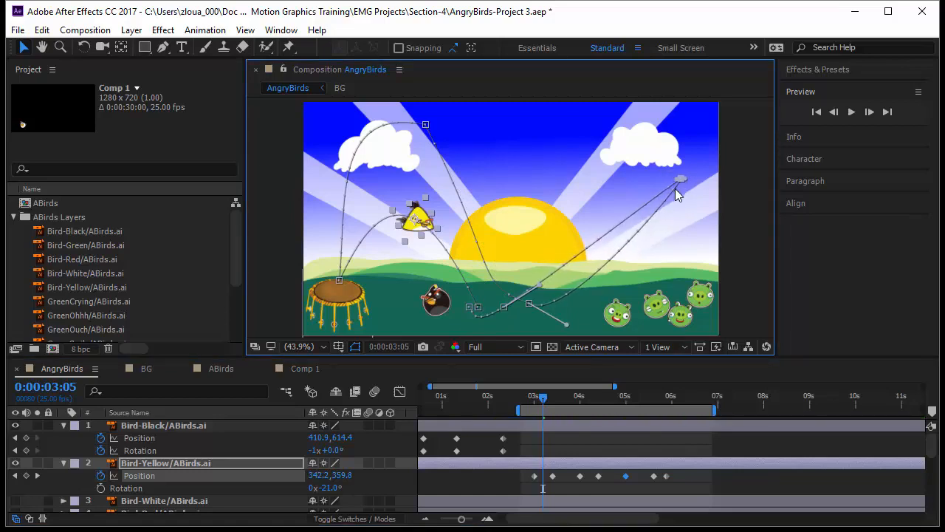
scroll(683, 186, up, 4)
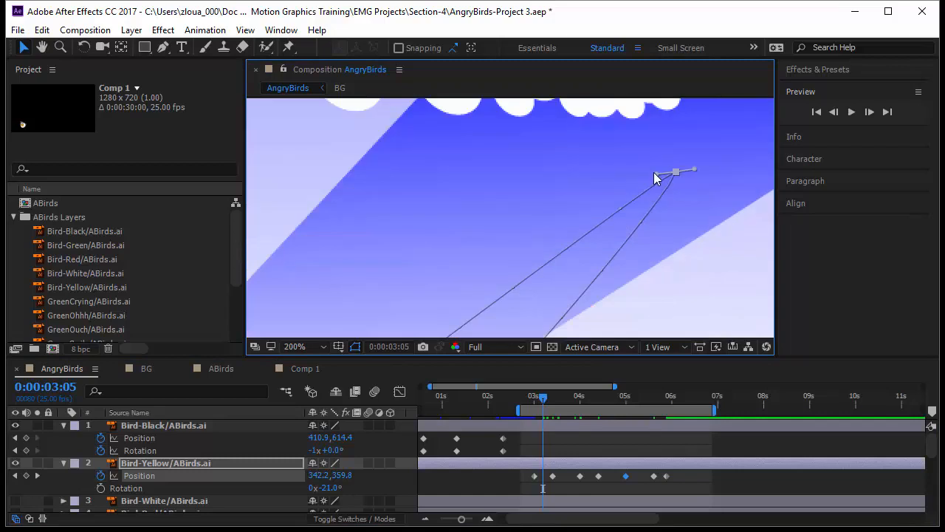
drag(650, 174, 394, 116)
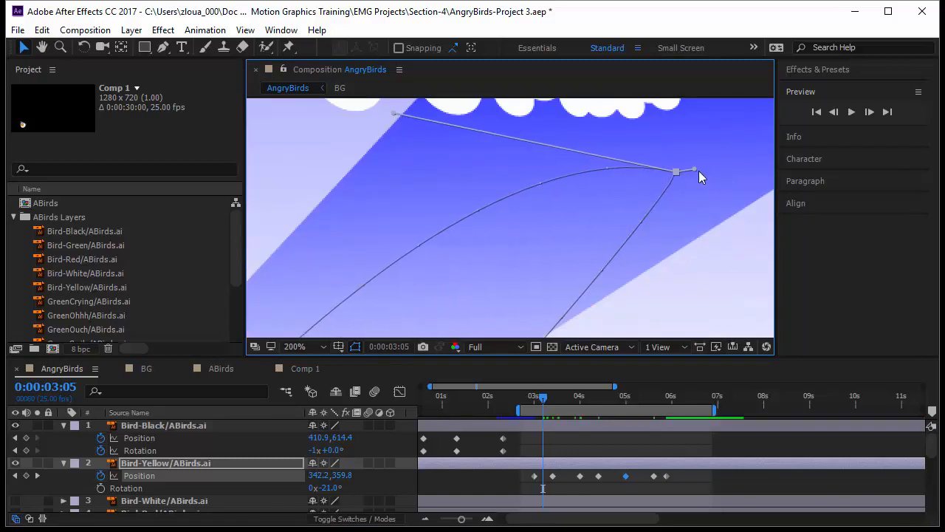
drag(698, 172, 768, 194)
click(318, 345)
click(367, 95)
drag(622, 168, 561, 124)
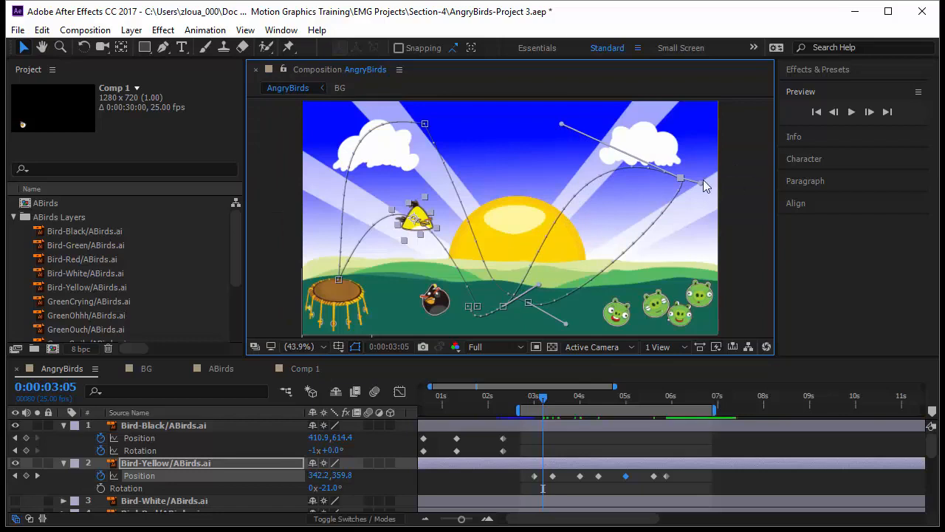
drag(703, 184, 767, 362)
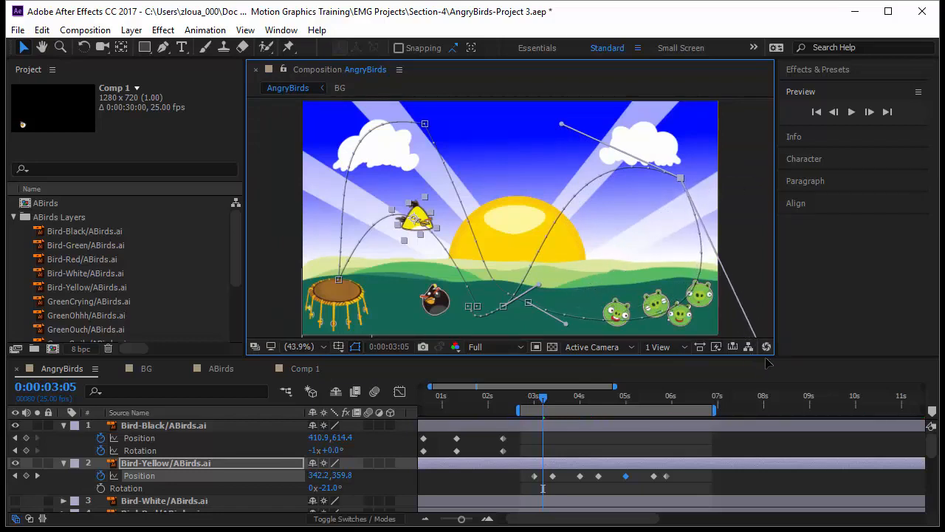
Move the low keyframe near the black bird and the peak keyframe slightly, and adjust the peak keyframe's handle
click(468, 307)
drag(469, 310, 484, 325)
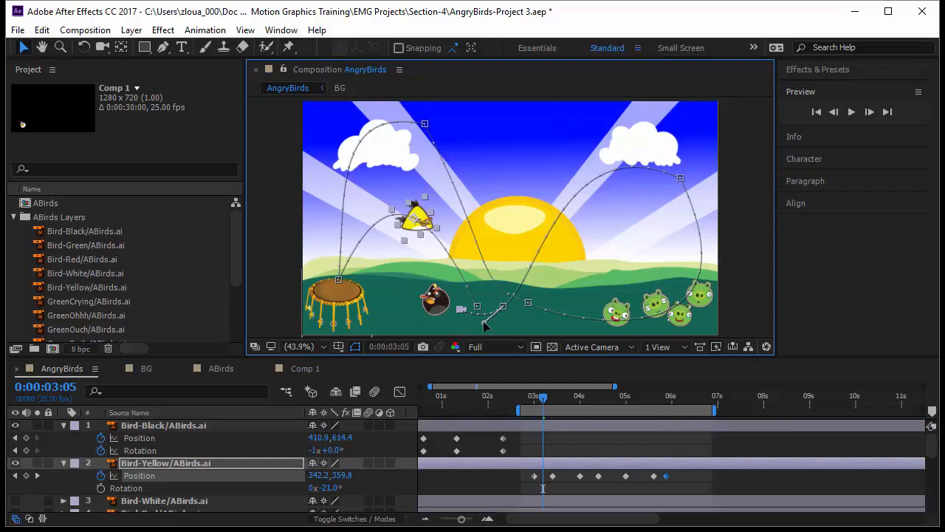
click(425, 126)
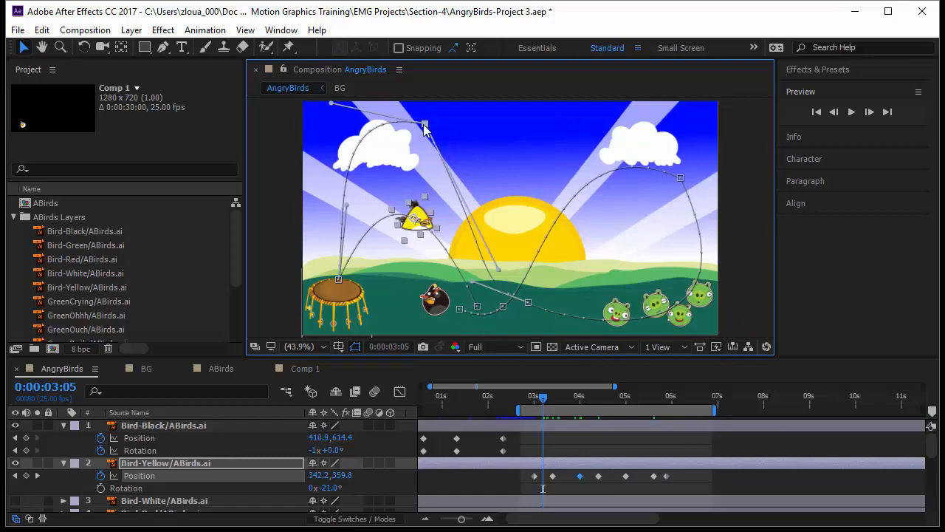
drag(425, 127, 415, 136)
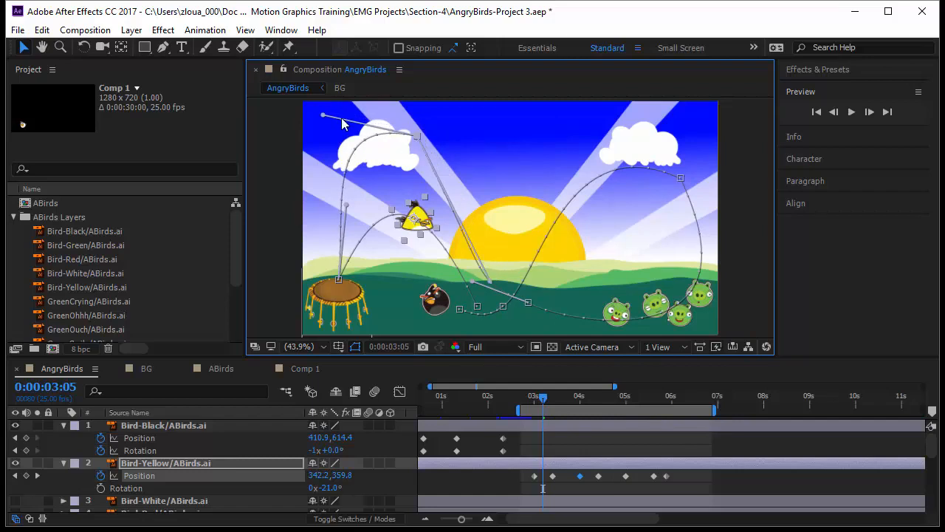
drag(327, 122, 362, 100)
Preview the yellow bird's animation from around 2 seconds
drag(543, 403, 529, 407)
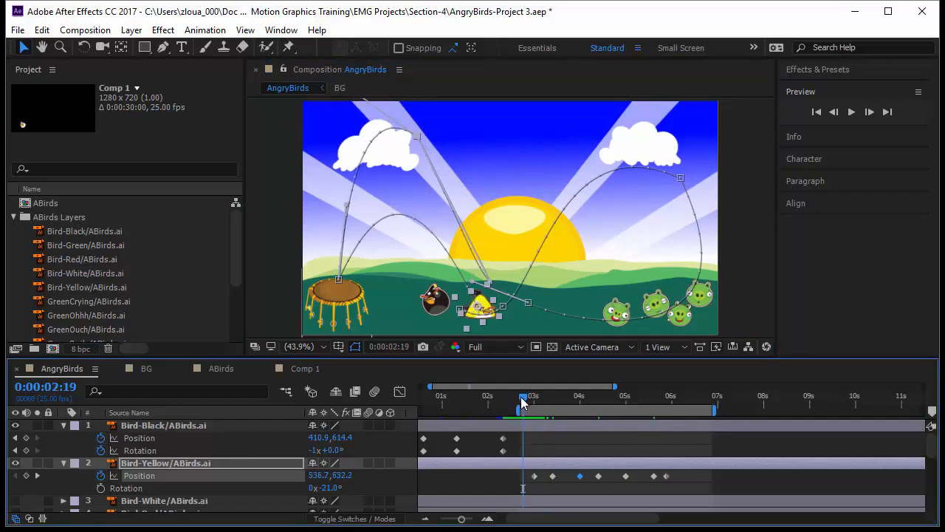
key(space)
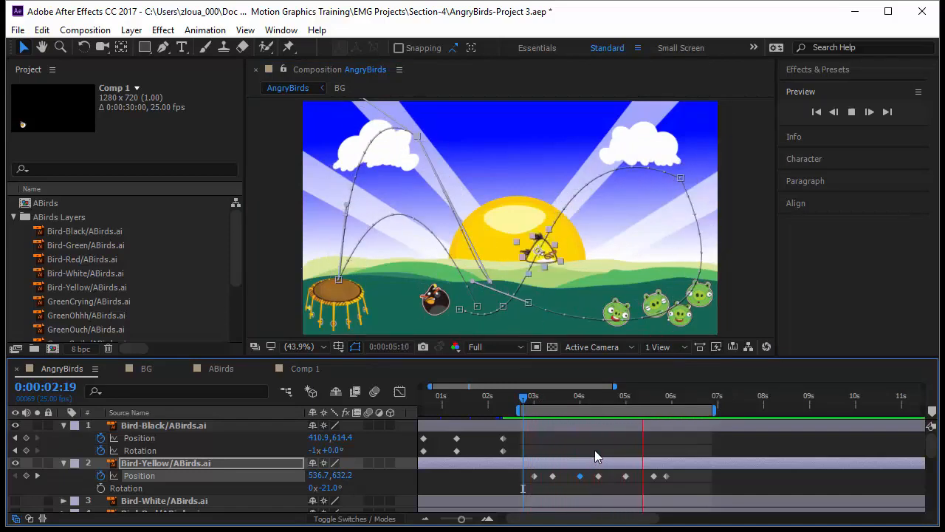
Select all yellow bird Position keyframes and compress their timing to speed up the flight
drag(548, 486, 525, 488)
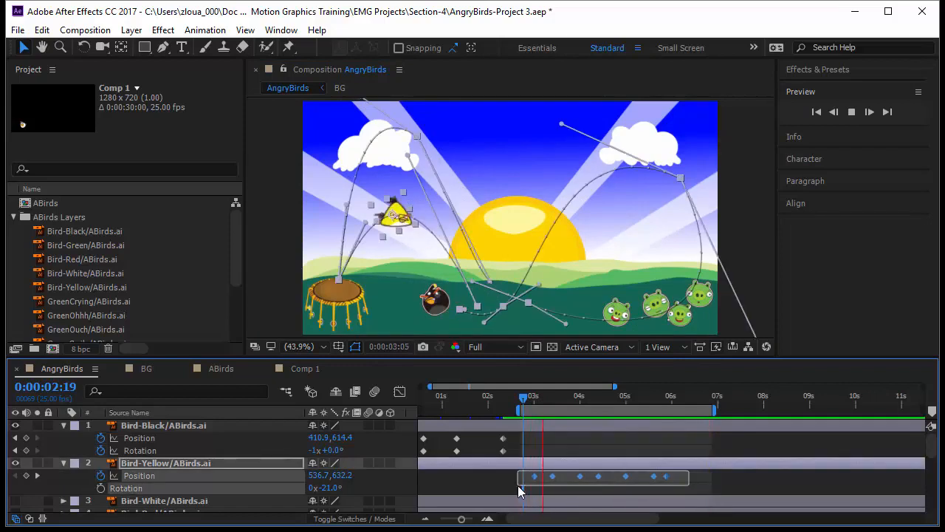
drag(666, 474, 599, 477)
click(644, 487)
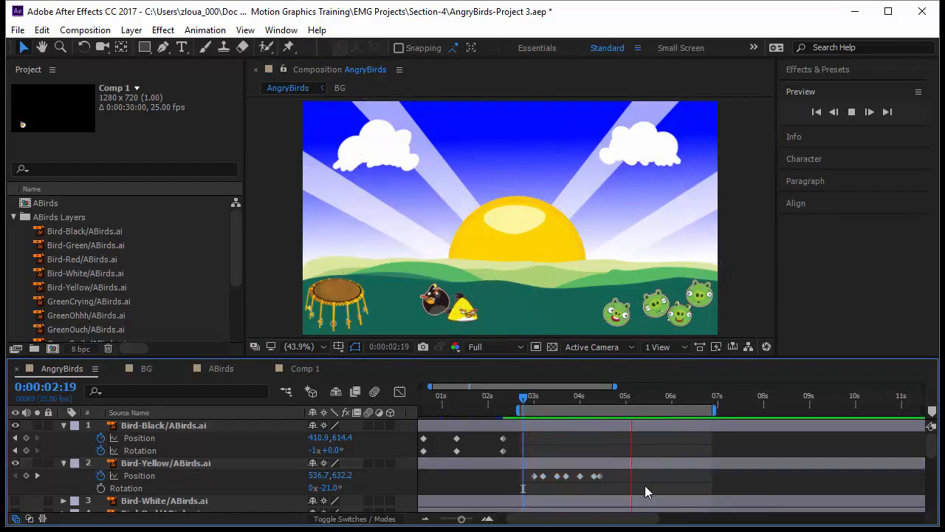
Play back the composition to review the faster yellow bird flight
key(space)
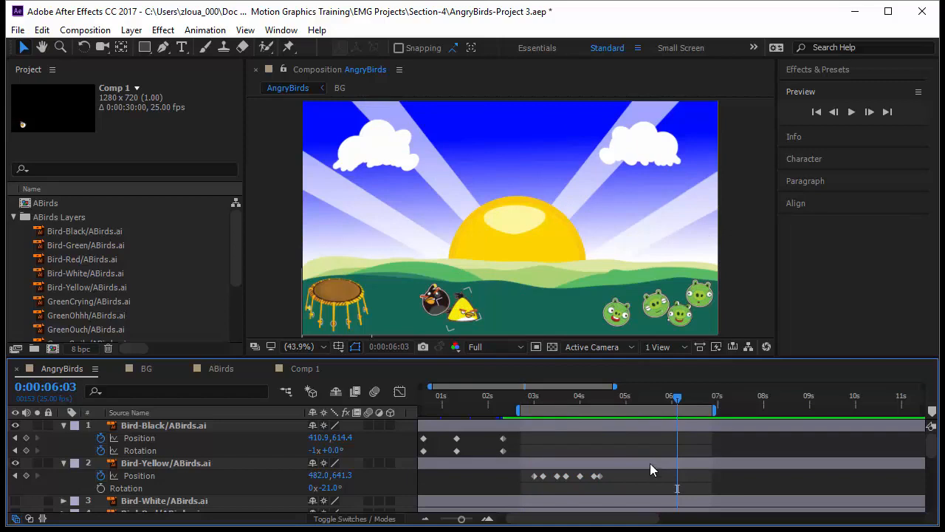
drag(675, 397, 520, 431)
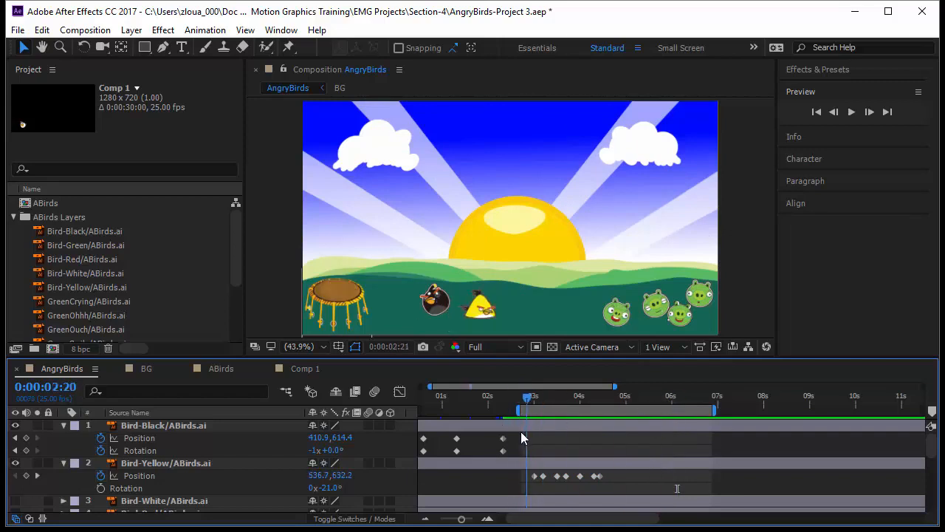
click(851, 112)
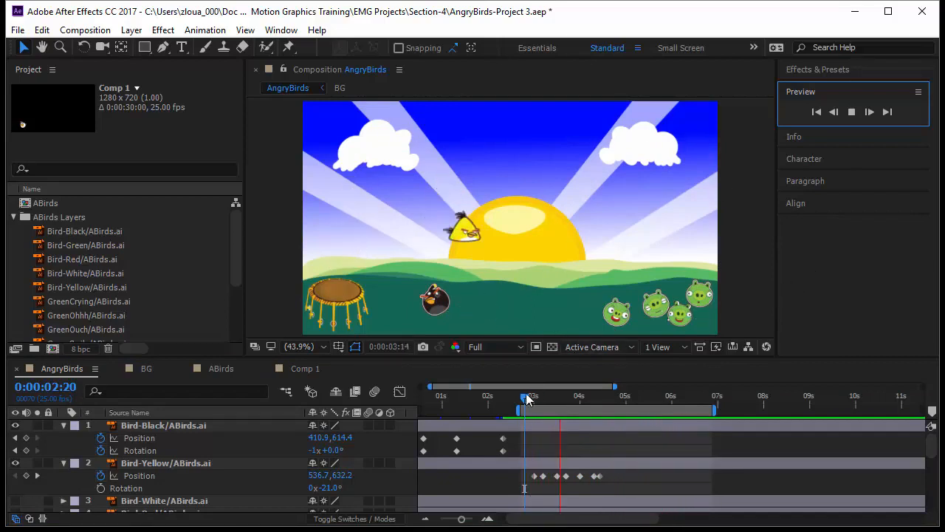
key(space)
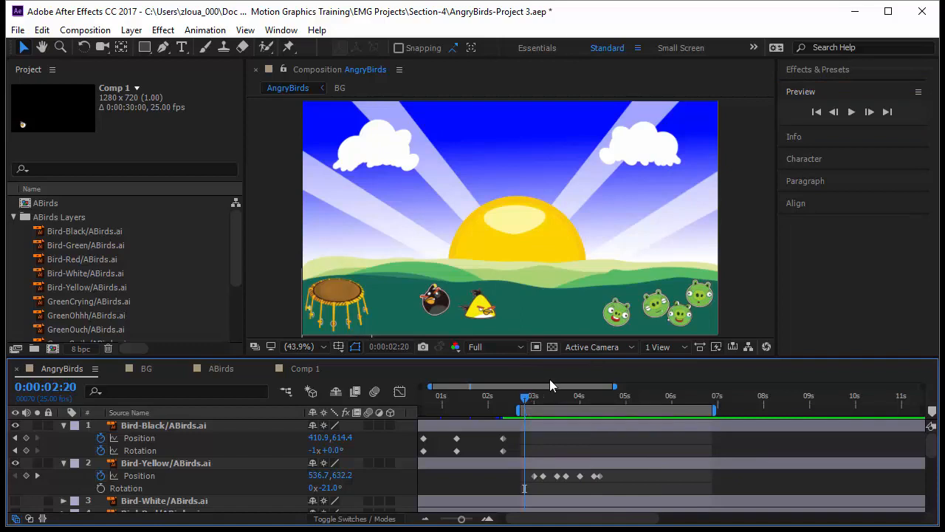
Inspect the green pig layers and their Position and Rotation keyframes in the timeline
click(615, 325)
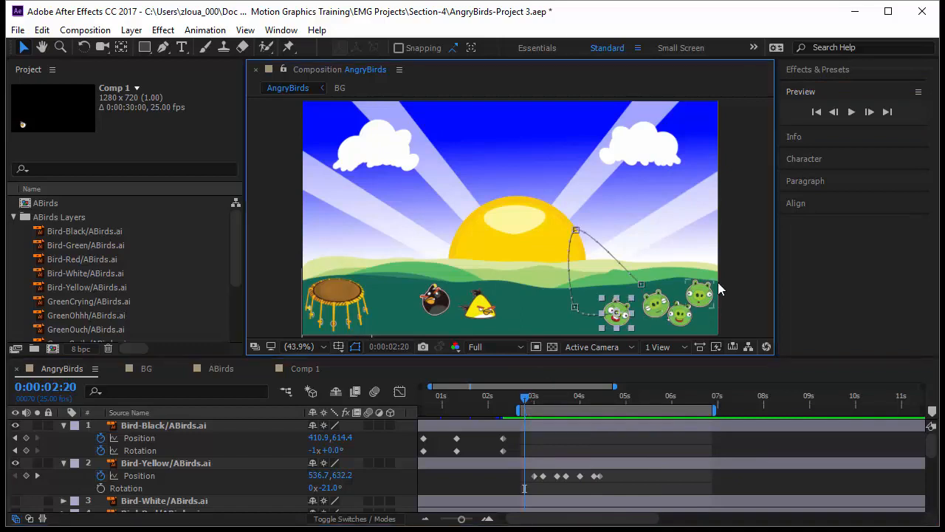
click(677, 320)
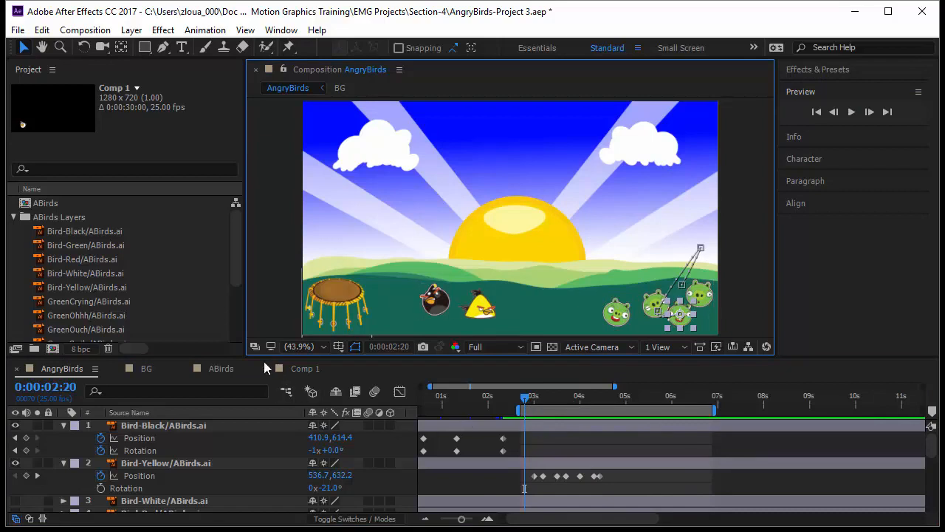
drag(242, 359, 232, 286)
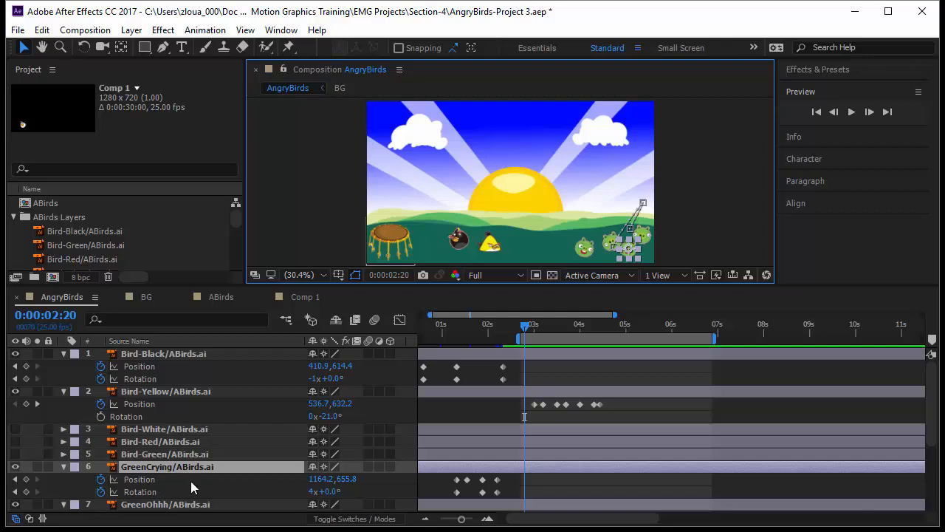
scroll(119, 477, down, 4)
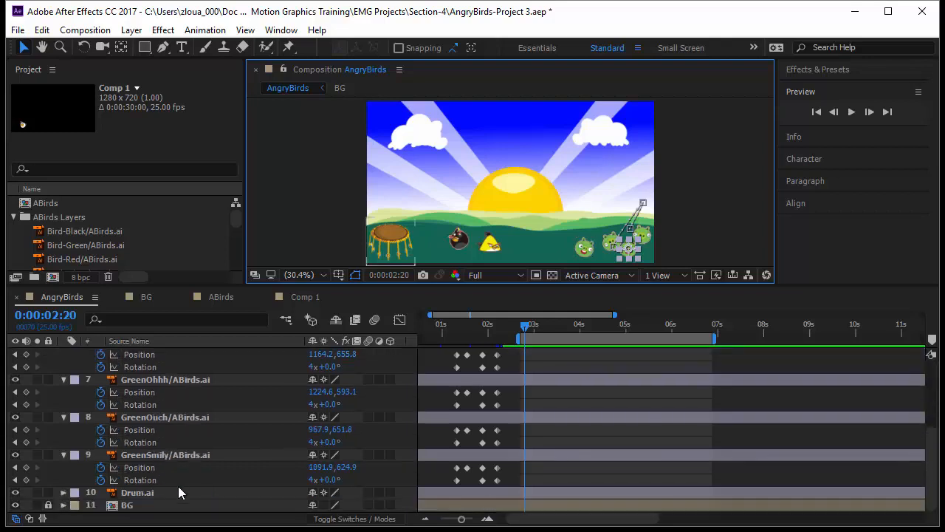
click(189, 456)
drag(528, 325, 574, 347)
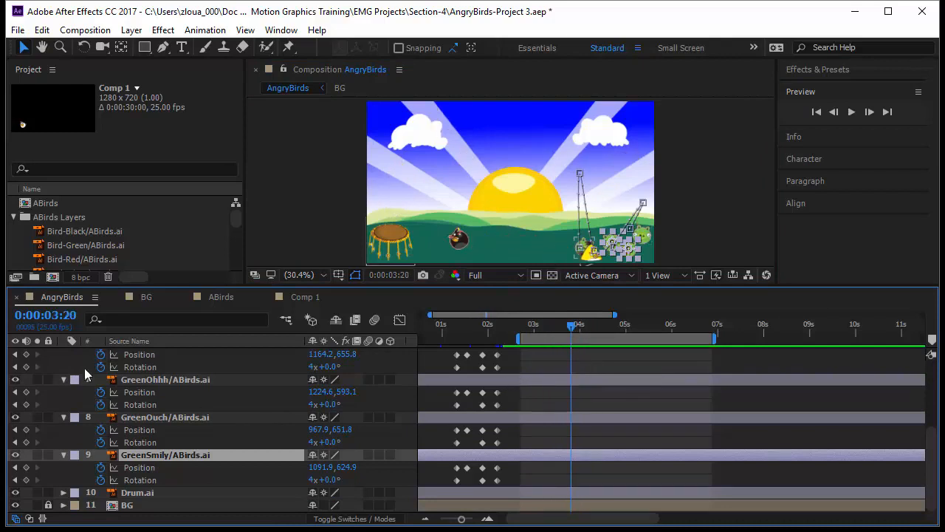
scroll(339, 453, up, 2)
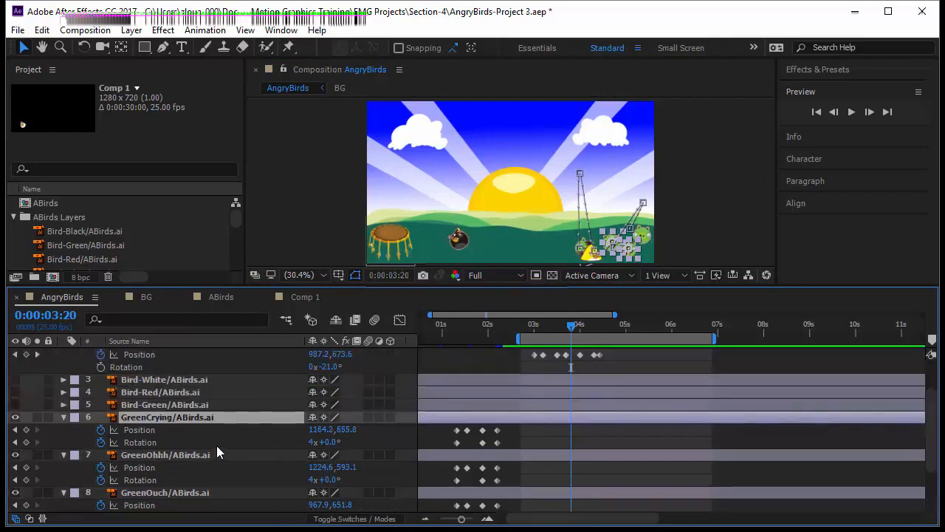
Duplicate the four green pig layers and place the copies below the originals in the layer stack
click(171, 455)
click(180, 418)
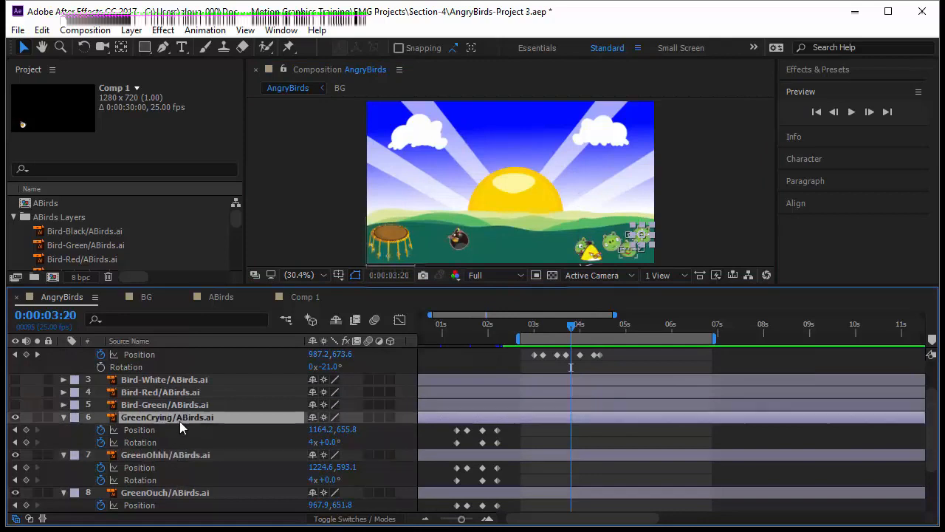
ctrl+click(183, 455)
ctrl+click(183, 494)
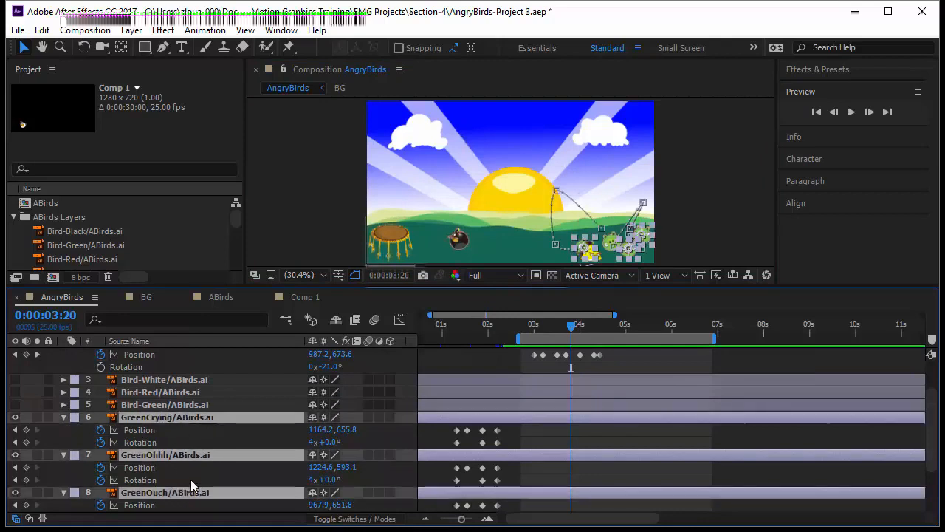
scroll(188, 472, down, 2)
ctrl+click(180, 455)
scroll(207, 475, up, 1)
scroll(207, 474, up, 1)
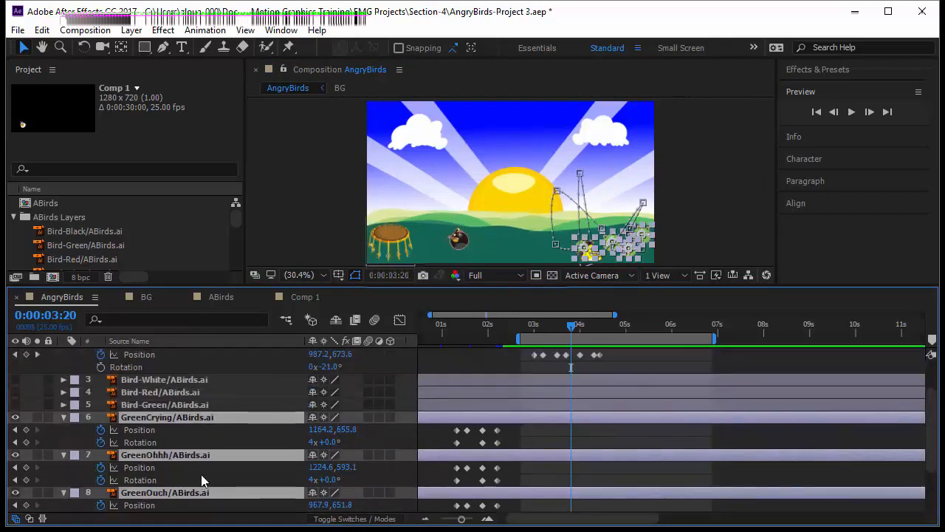
click(64, 418)
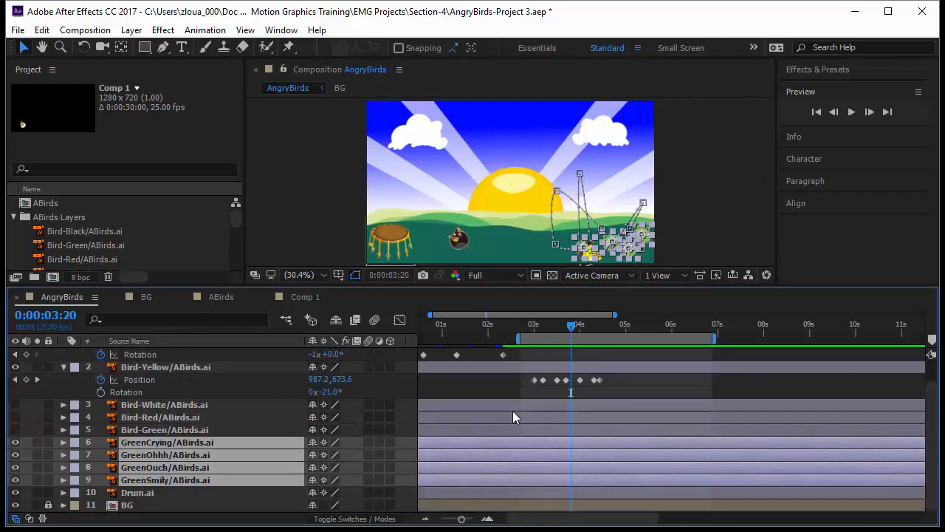
key(ctrl+d)
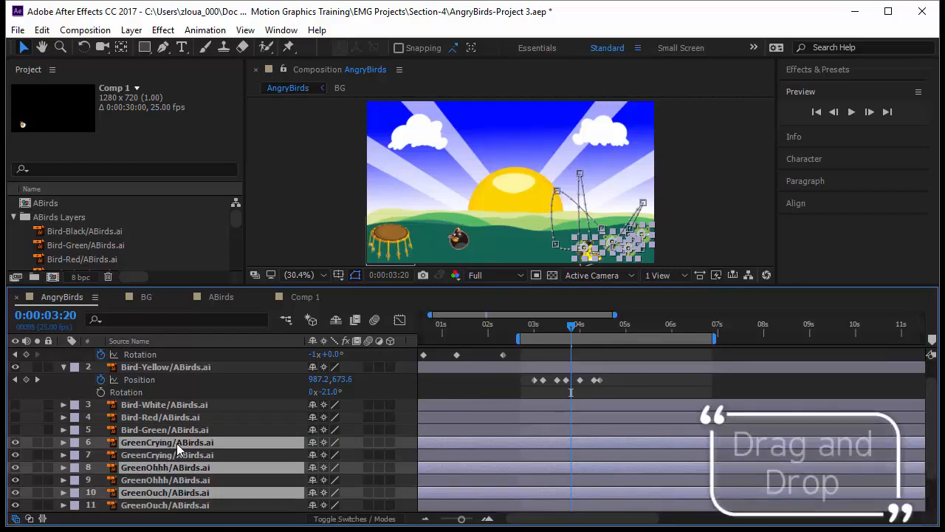
mouse_move(175, 440)
mouse_down()
mouse_move(175, 411)
mouse_move(168, 431)
mouse_move(190, 432)
mouse_up()
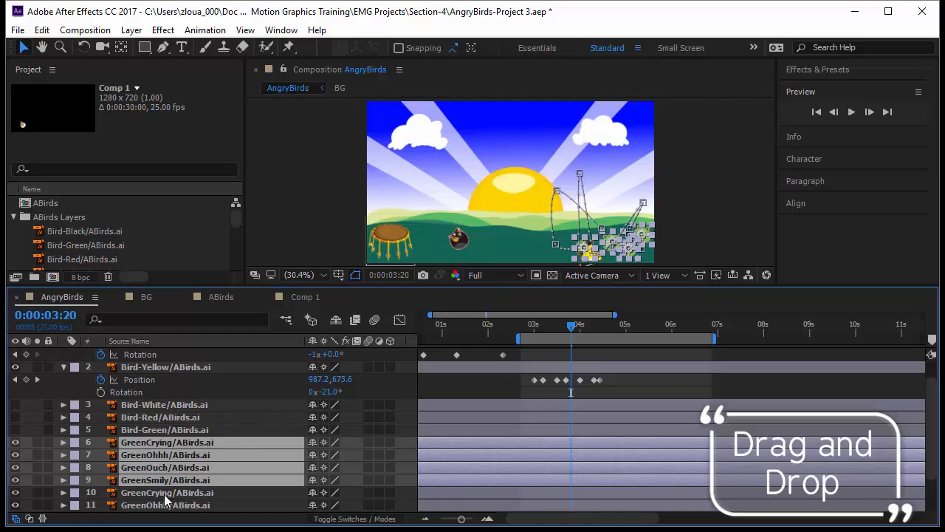
Change the label colour of the original pig layers and shift them to start at about 2 seconds 17 frames
click(74, 446)
click(121, 309)
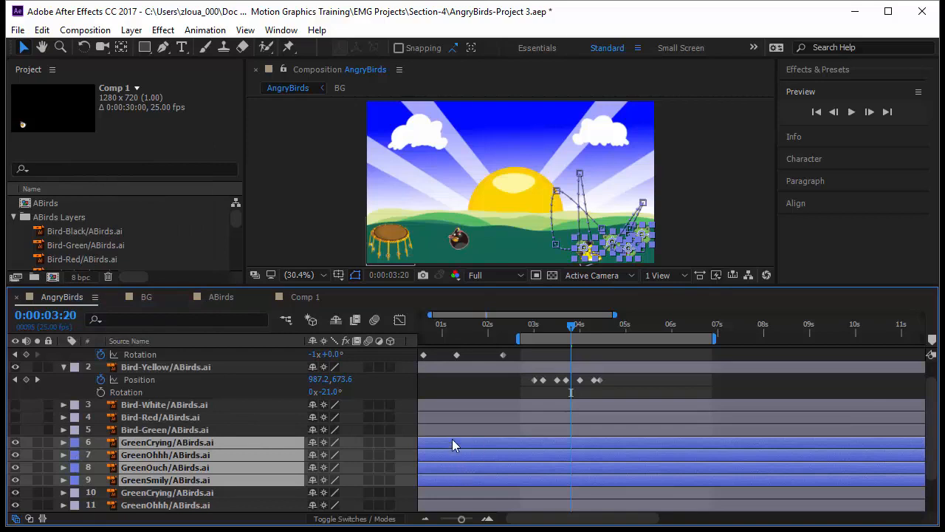
drag(462, 518, 456, 518)
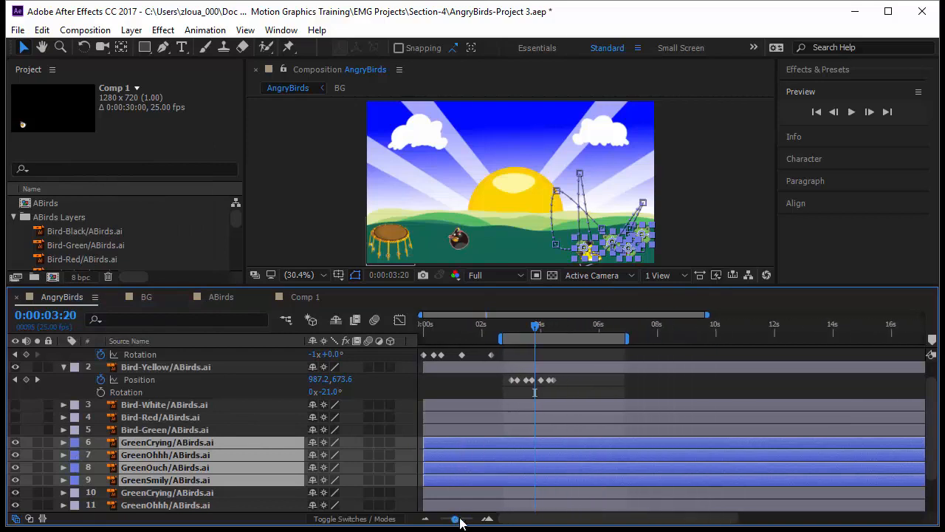
drag(455, 444, 533, 447)
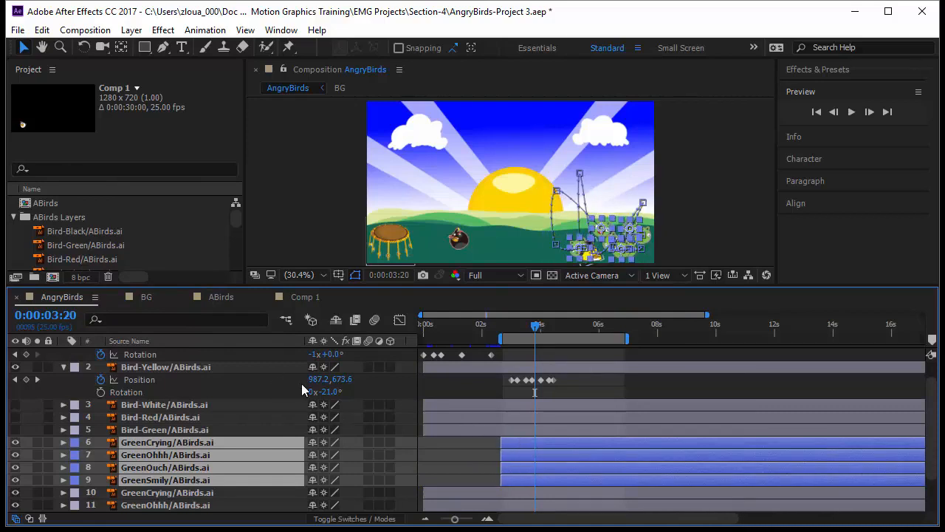
Reveal the animated properties of the selected layers and preview the yellow bird hitting the pigs
key(u)
drag(537, 327, 535, 347)
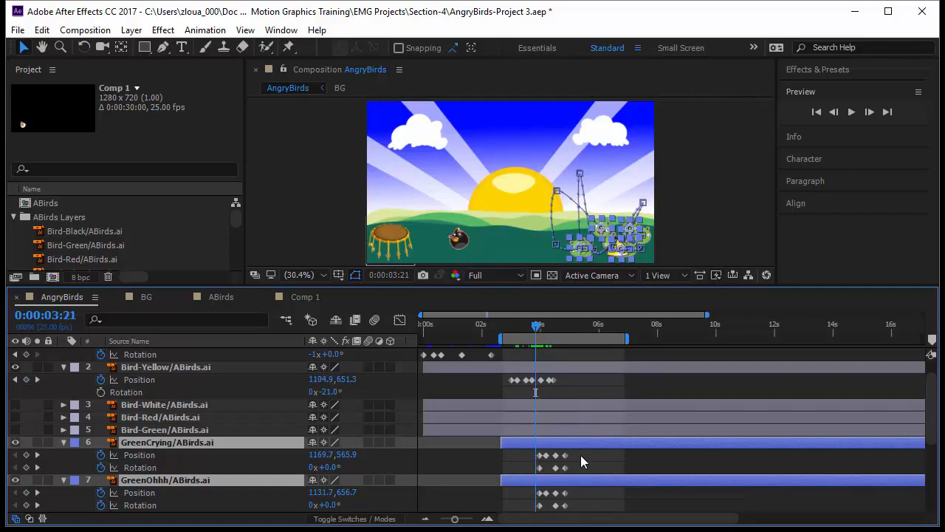
drag(505, 378, 569, 384)
key(space)
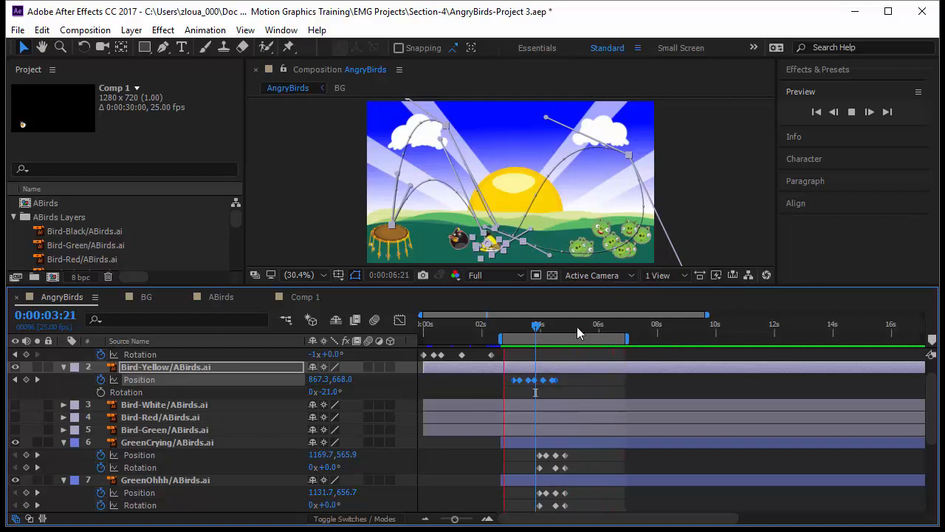
Trim the duplicate pig layers and the Drum layer to end at 2 seconds 17 frames
scroll(472, 471, down, 3)
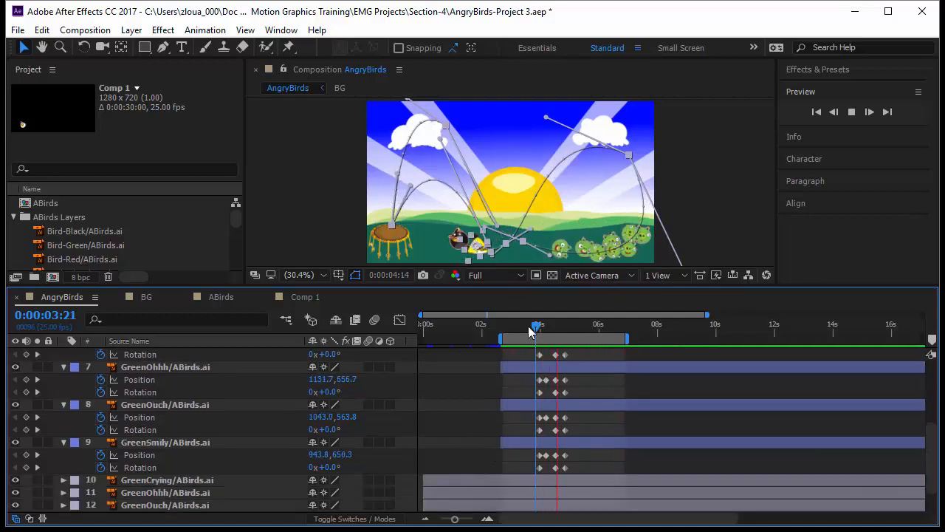
drag(536, 330, 500, 333)
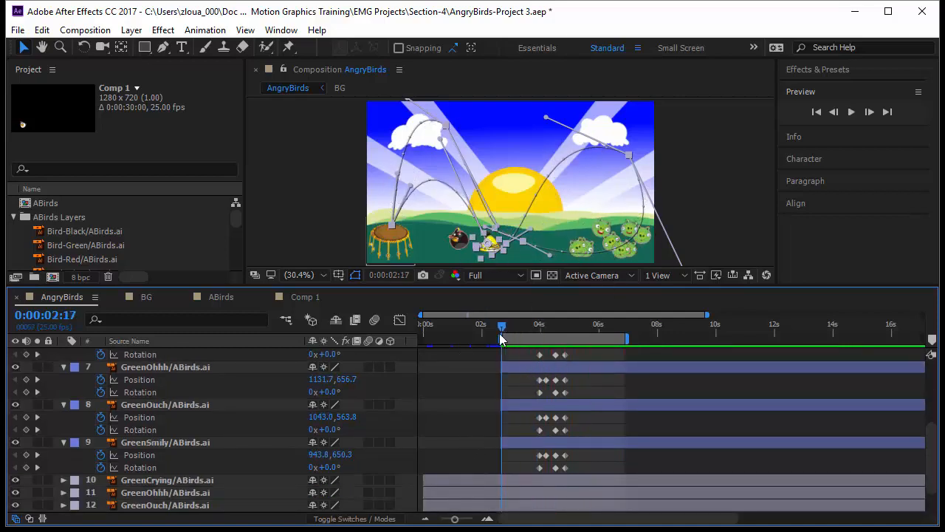
scroll(511, 408, down, 2)
click(502, 443)
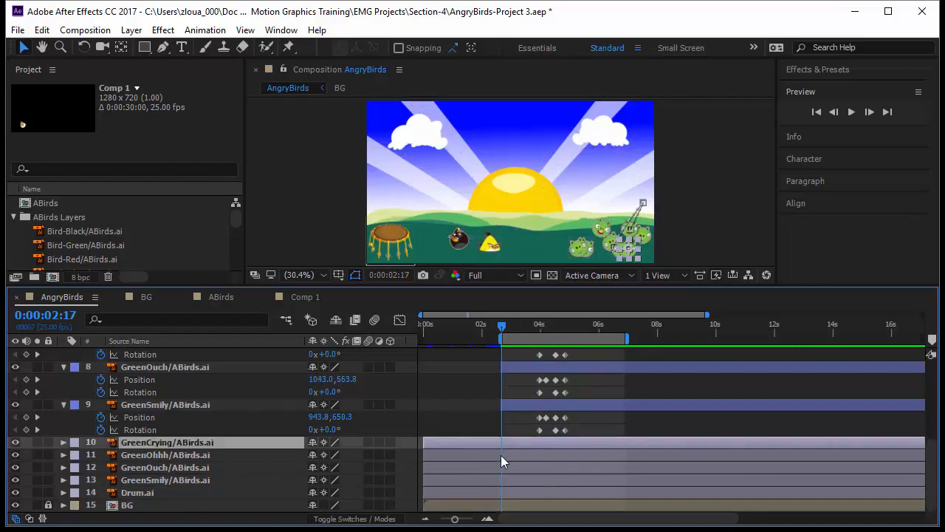
shift+click(512, 493)
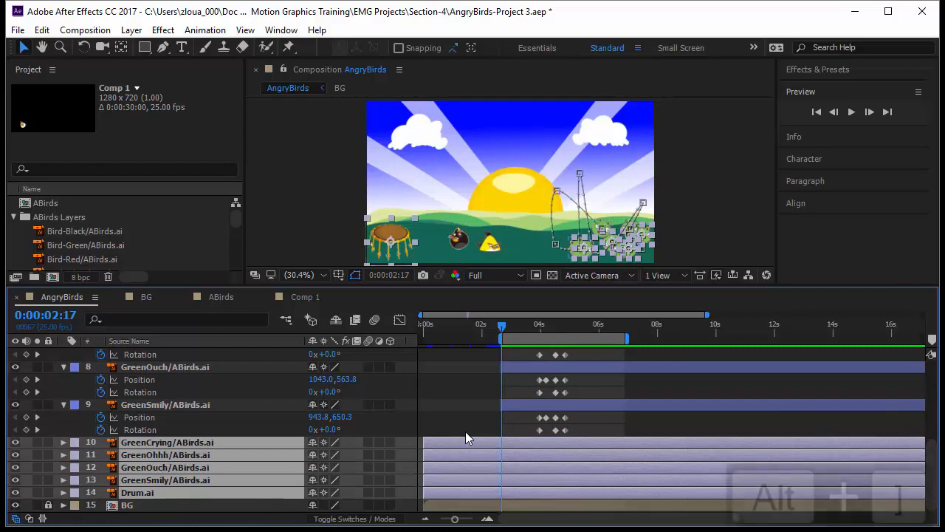
key(alt+bracketright)
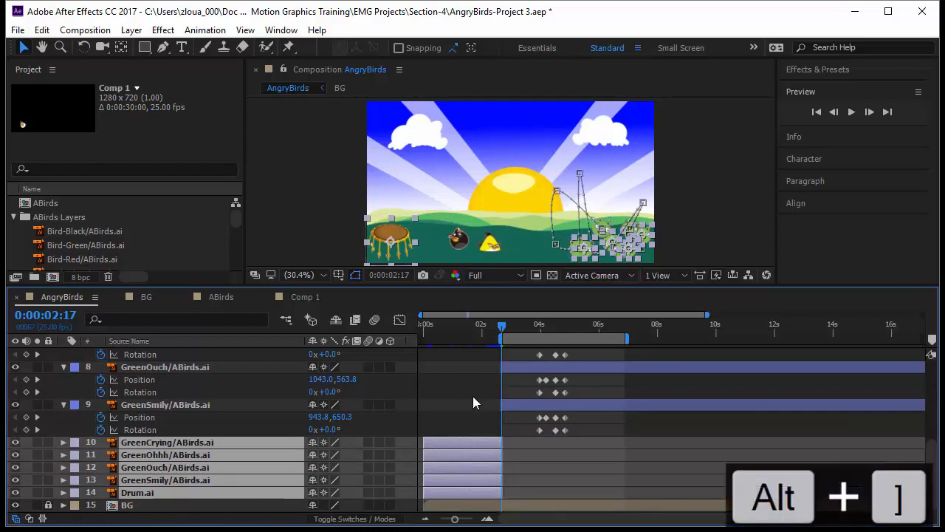
Preview the composition from about 1 second 24 frames to check the pig swap
drag(508, 332, 481, 338)
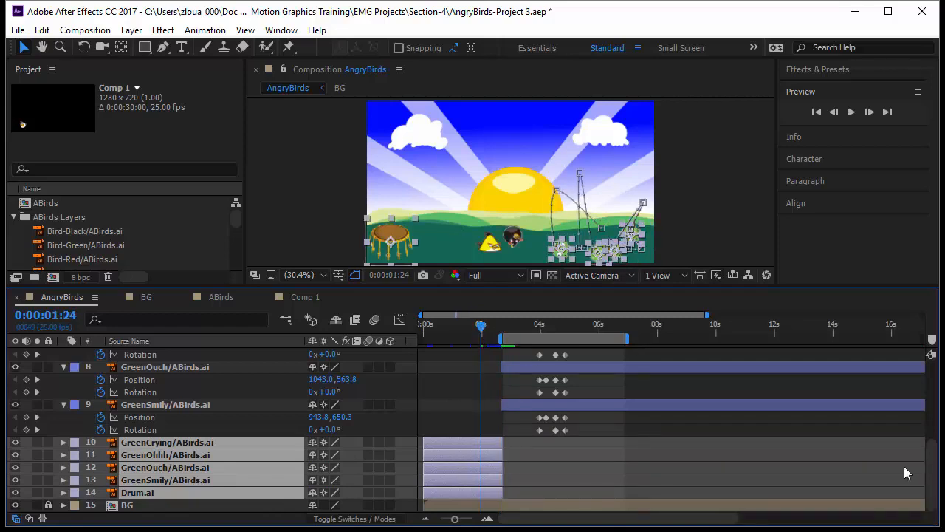
click(570, 465)
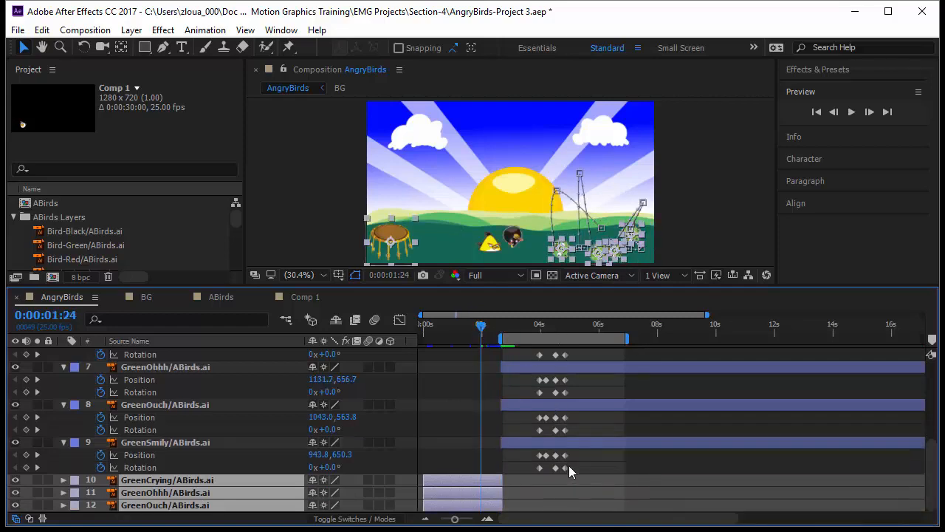
scroll(473, 418, up, 3)
drag(481, 331, 480, 355)
key(space)
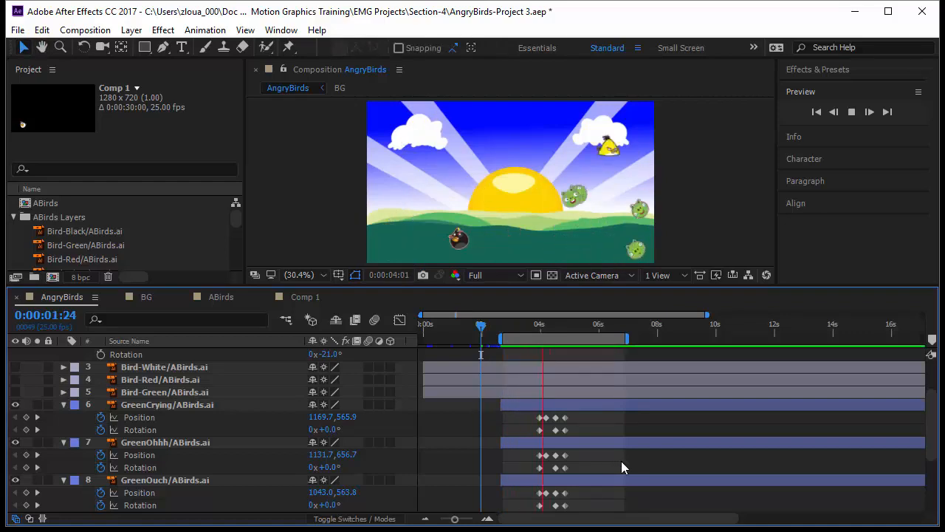
Extend the Drum layer's out point to the end of the composition at 29:24
scroll(625, 462, down, 2)
scroll(626, 463, down, 1)
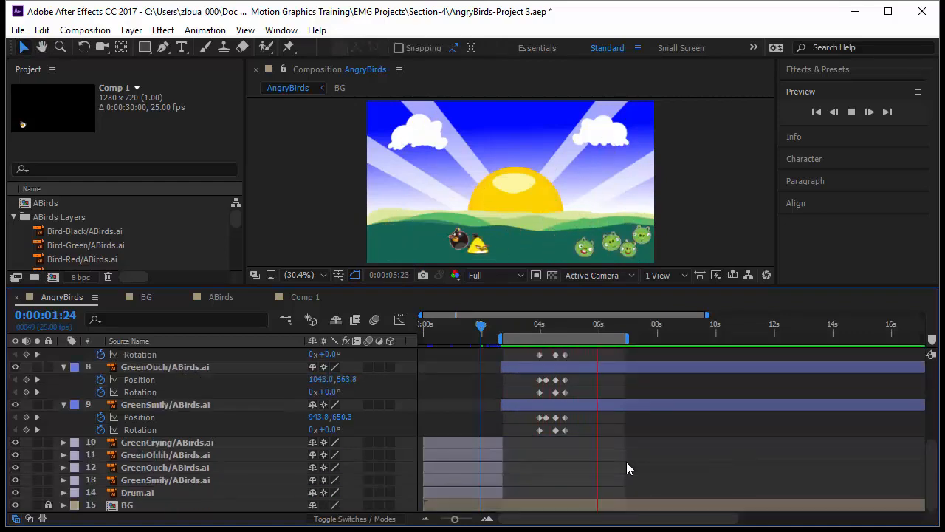
click(502, 493)
drag(483, 334, 858, 368)
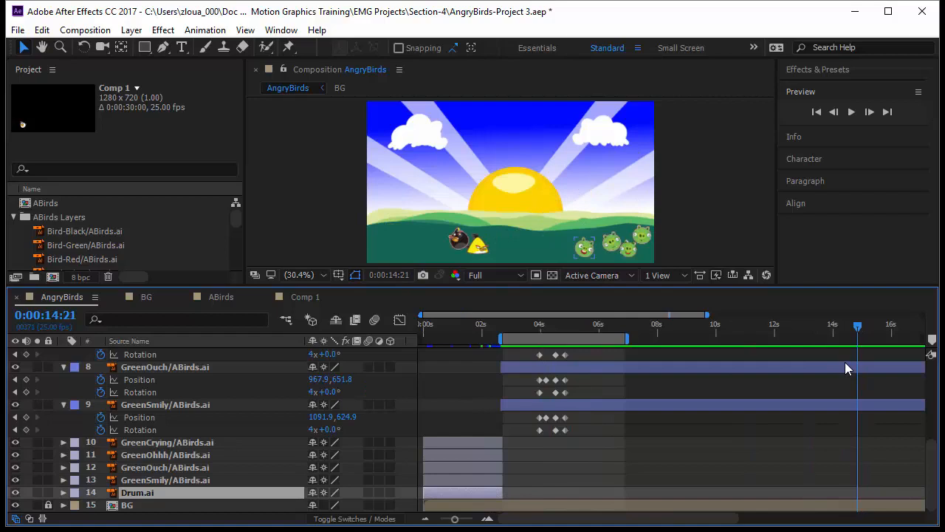
key(End)
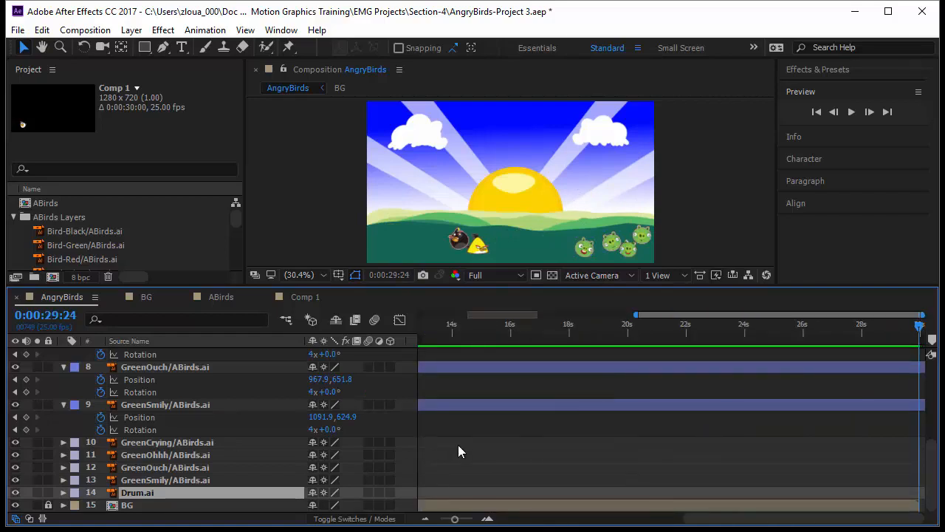
key(alt+])
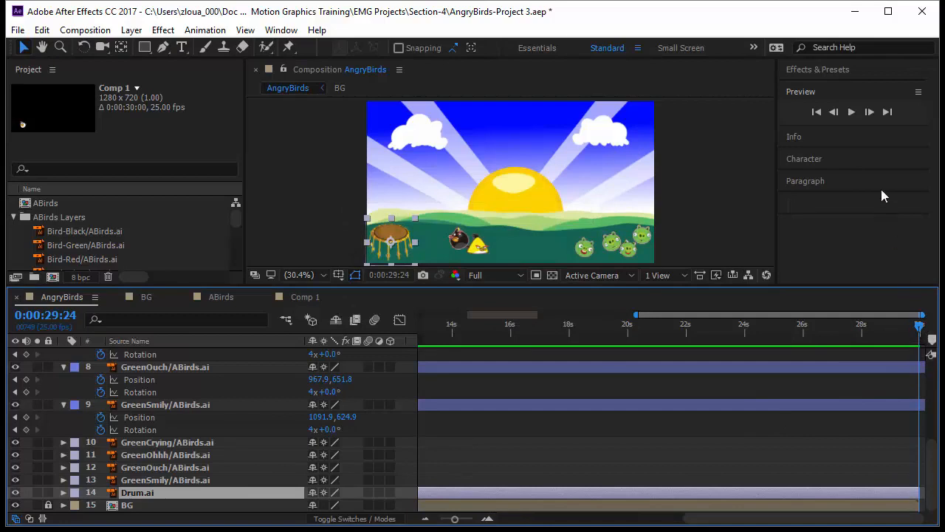
Preview the composition from about 2 seconds 21 frames across the whole timeline
drag(456, 523, 441, 522)
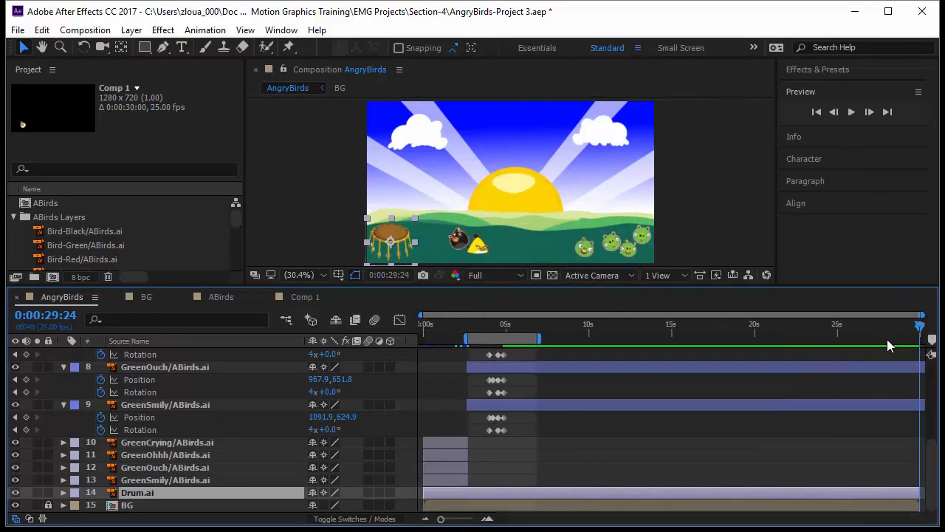
drag(924, 330, 470, 427)
key(space)
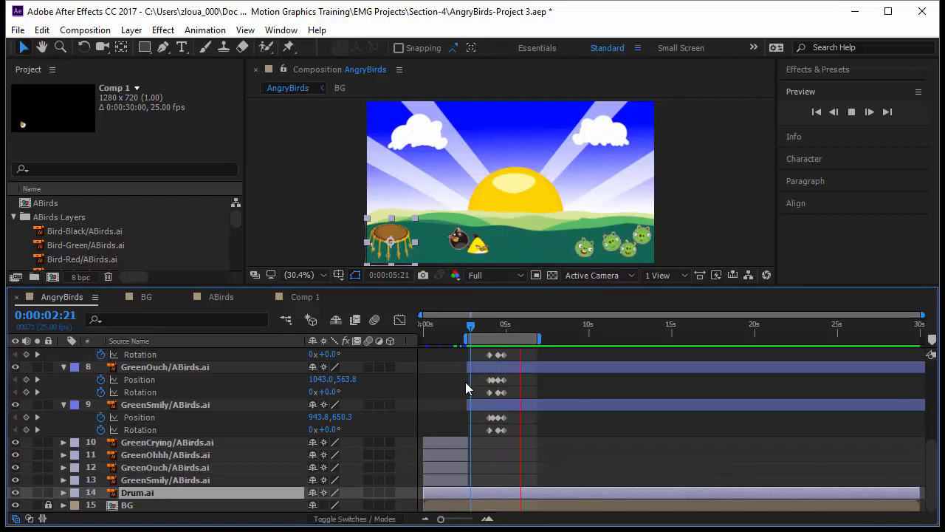
click(473, 330)
drag(441, 522, 457, 522)
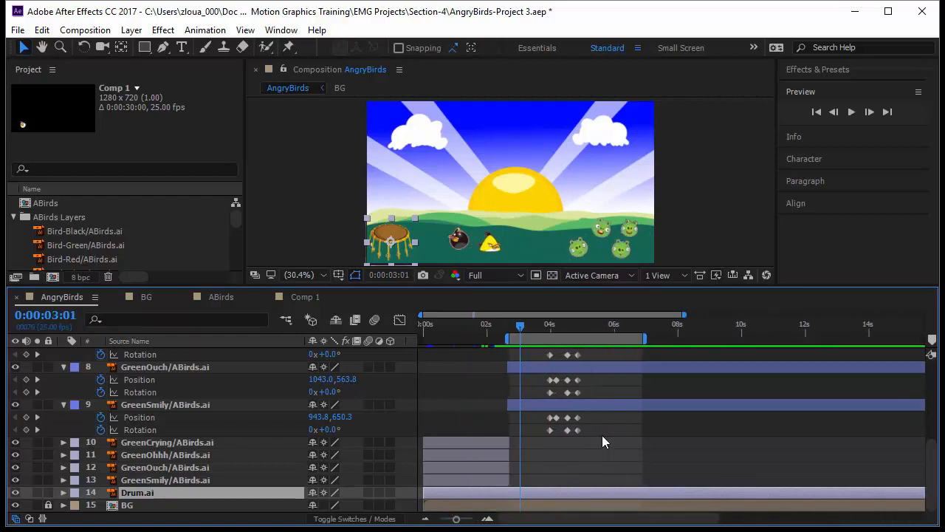
Stretch the timing of the GreenOhhh and GreenCrying Position and Rotation keyframes to slow their reactions
scroll(613, 435, up, 3)
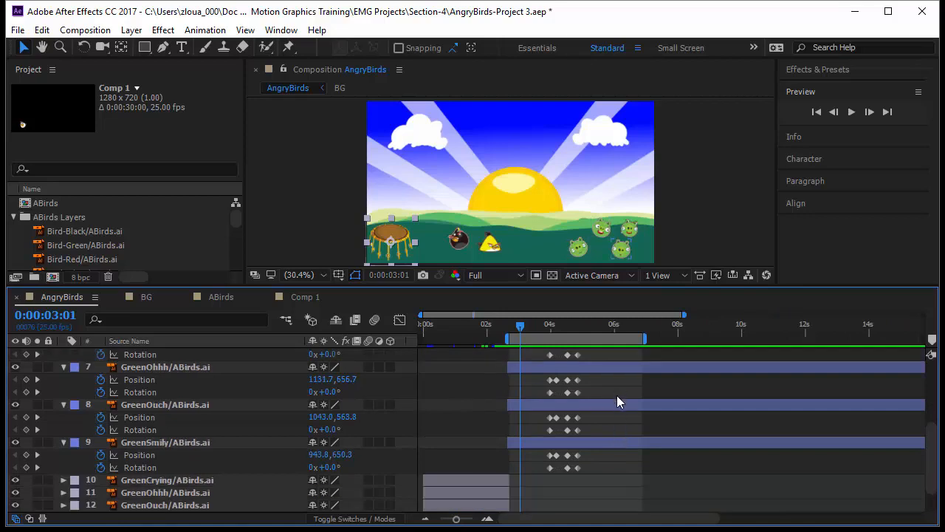
drag(521, 328, 541, 338)
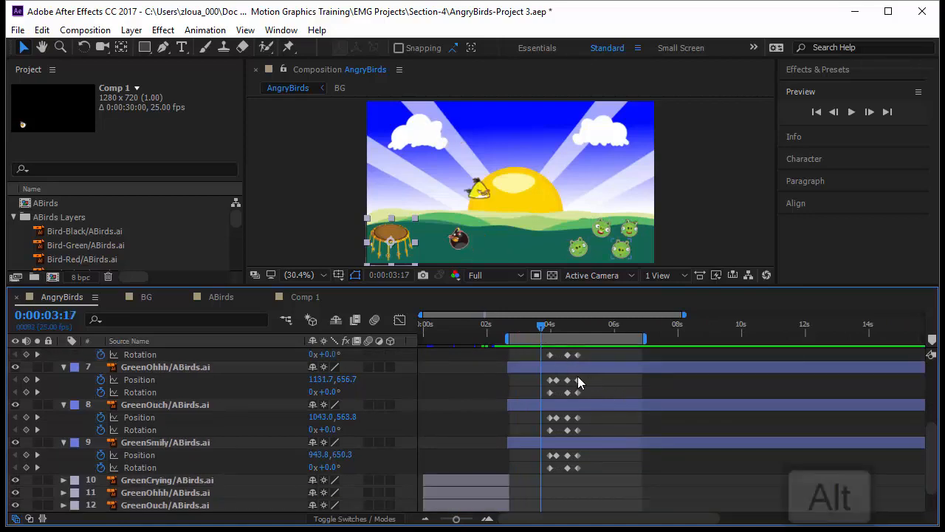
mouse_move(588, 377)
mouse_down()
mouse_move(531, 384)
mouse_move(596, 381)
mouse_up()
drag(537, 351, 589, 359)
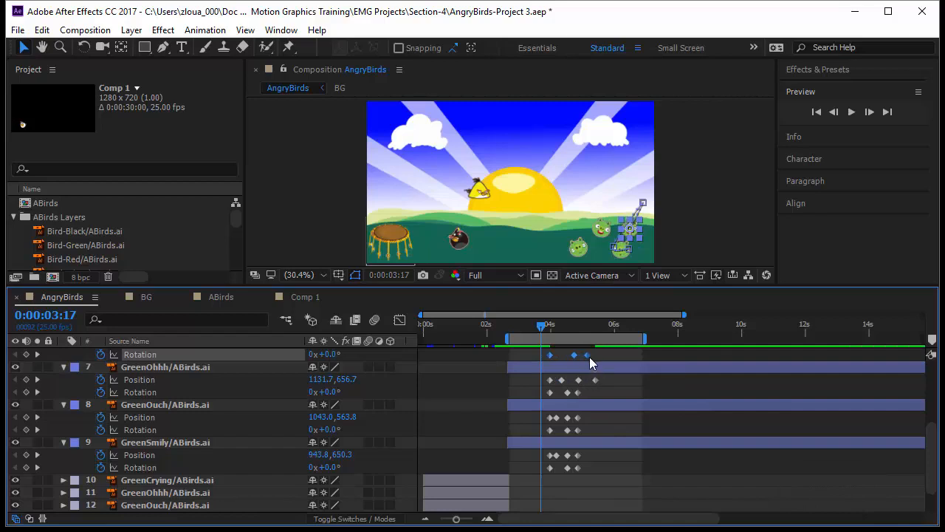
mouse_move(577, 392)
mouse_down()
mouse_move(596, 394)
mouse_move(547, 375)
mouse_move(591, 383)
mouse_up()
scroll(583, 411, up, 1)
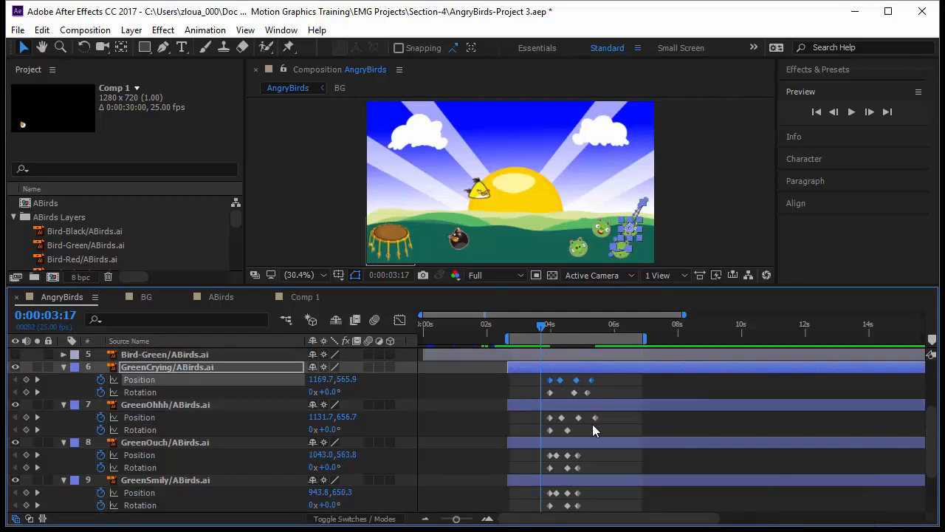
Stretch the timing of the GreenOuch and GreenSmily Position and Rotation keyframes
drag(588, 461, 546, 450)
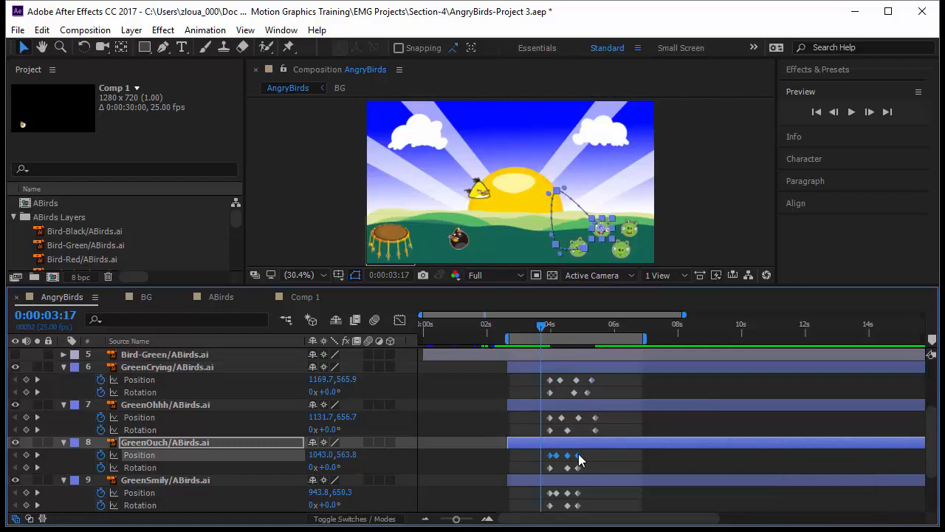
click(578, 455)
drag(580, 456, 593, 429)
scroll(599, 462, down, 1)
click(594, 488)
drag(583, 467, 573, 467)
click(579, 493)
Preview the pig reactions in an enlarged composition viewer
drag(515, 287, 505, 414)
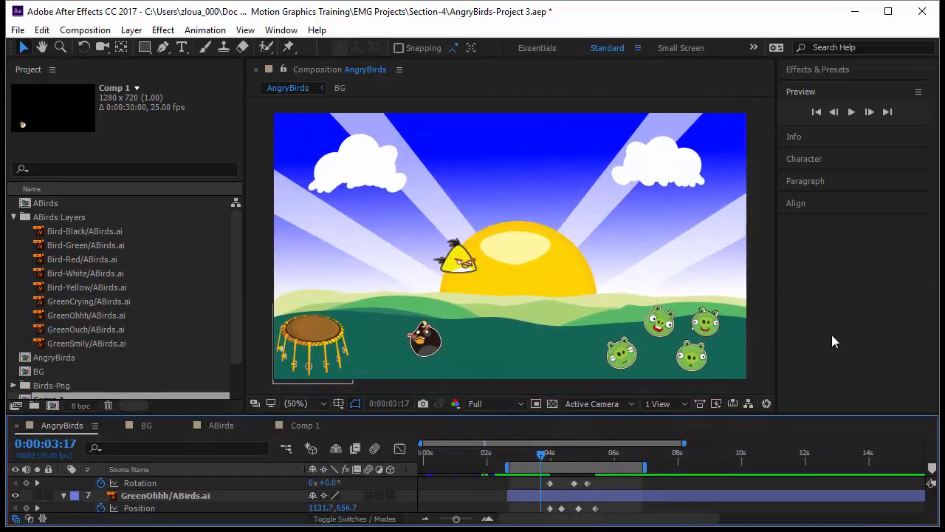
key(space)
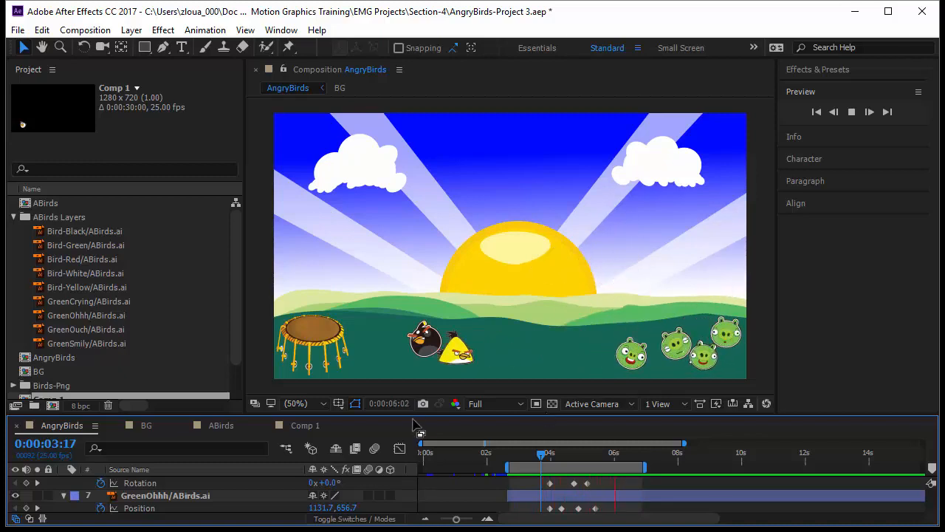
drag(416, 412, 415, 333)
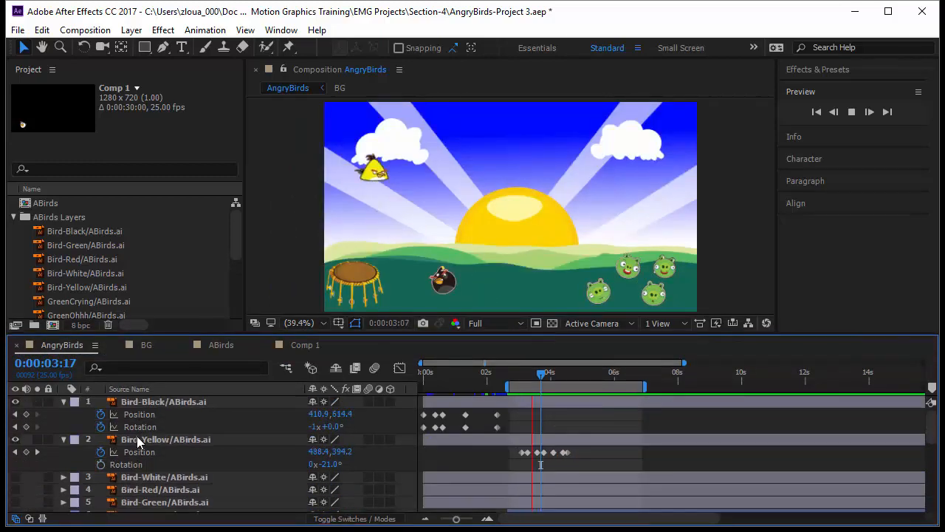
Show the white, red and green bird layers and move the green bird up beside the trampoline
click(63, 401)
drag(16, 451, 16, 477)
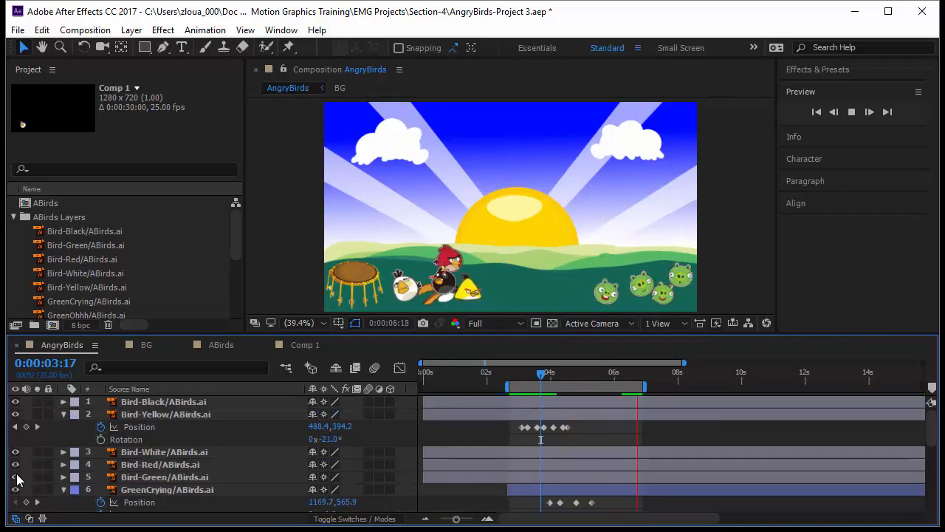
click(424, 308)
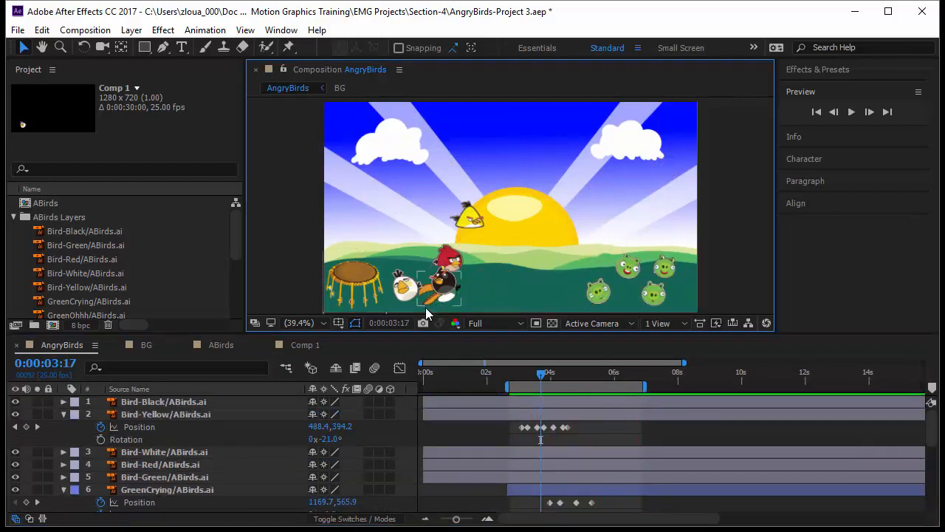
click(429, 300)
drag(437, 289, 409, 253)
drag(545, 375, 495, 375)
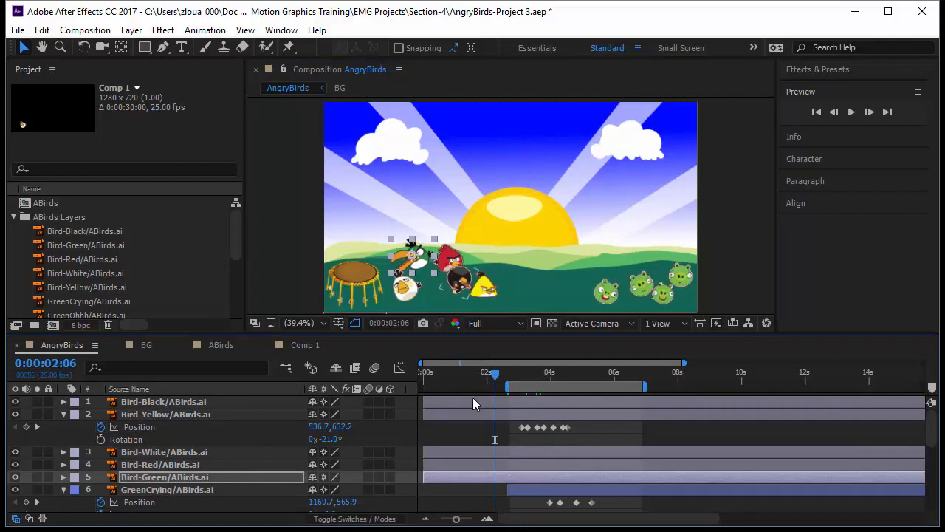